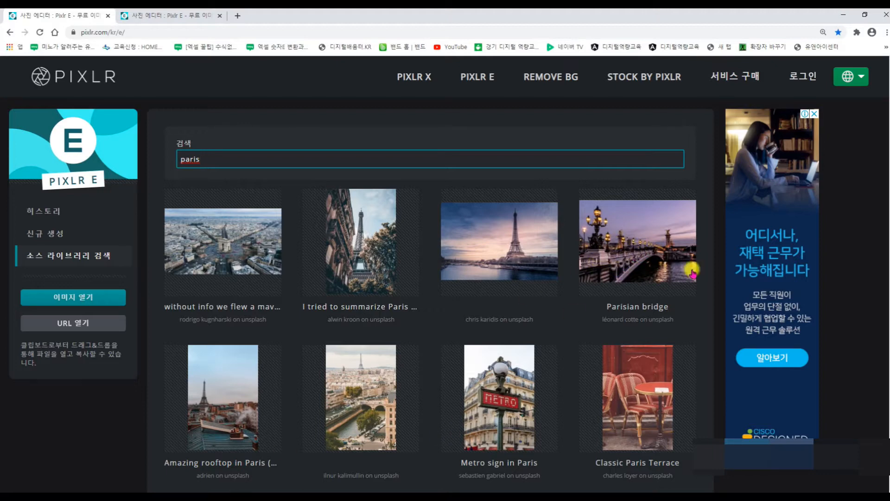
# - Open the Parisian bridge photo from the search results, resized to Full HD at 1920 x 1358
pyautogui.click(630, 248)
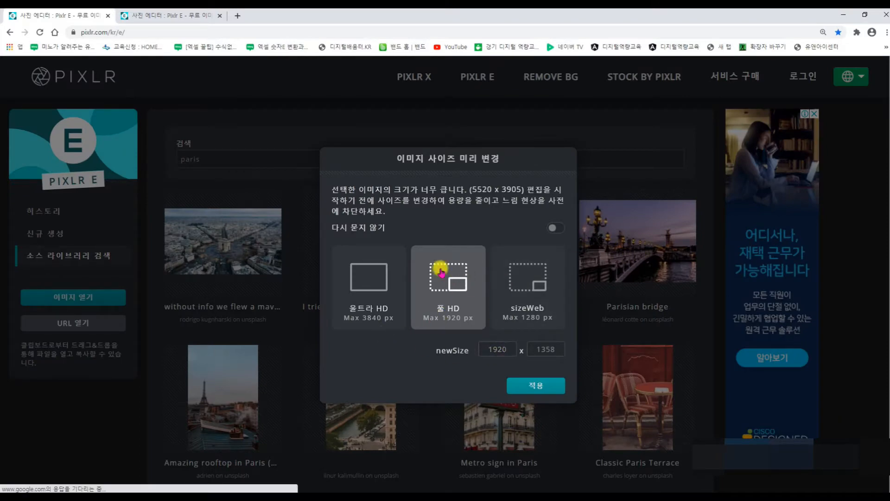
pyautogui.click(527, 384)
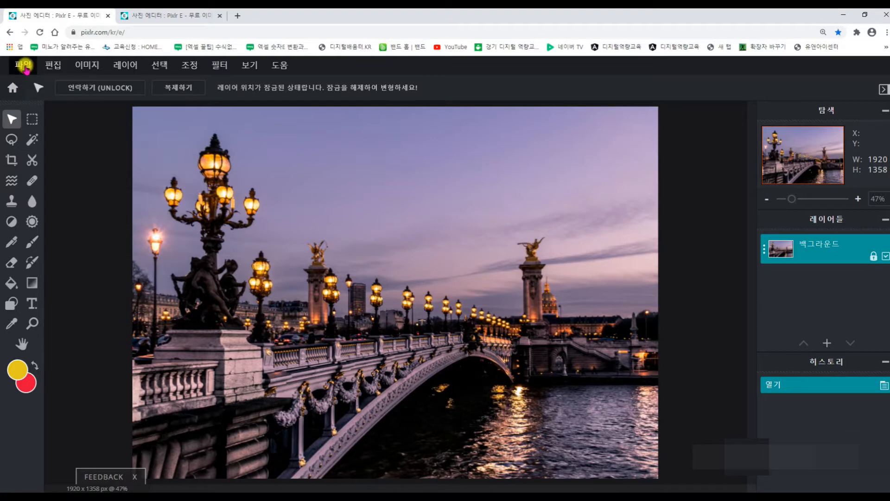
# - Search the source library for "people" images
pyautogui.click(25, 67)
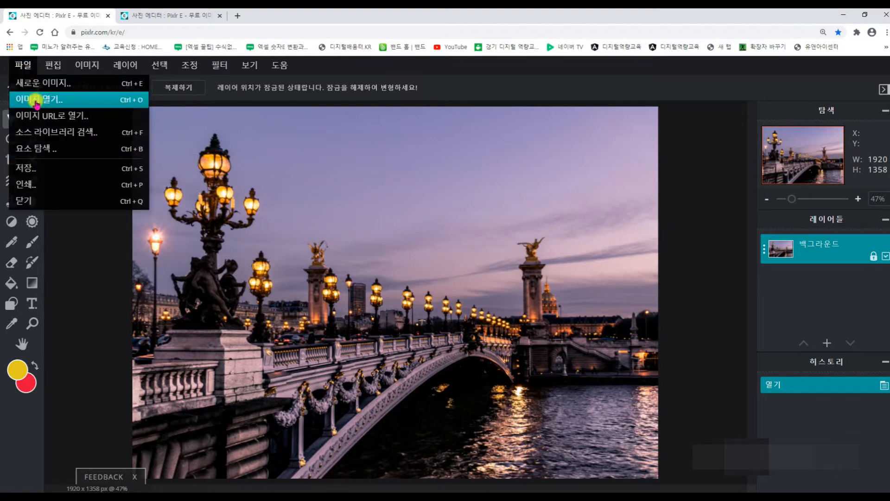
pyautogui.click(54, 133)
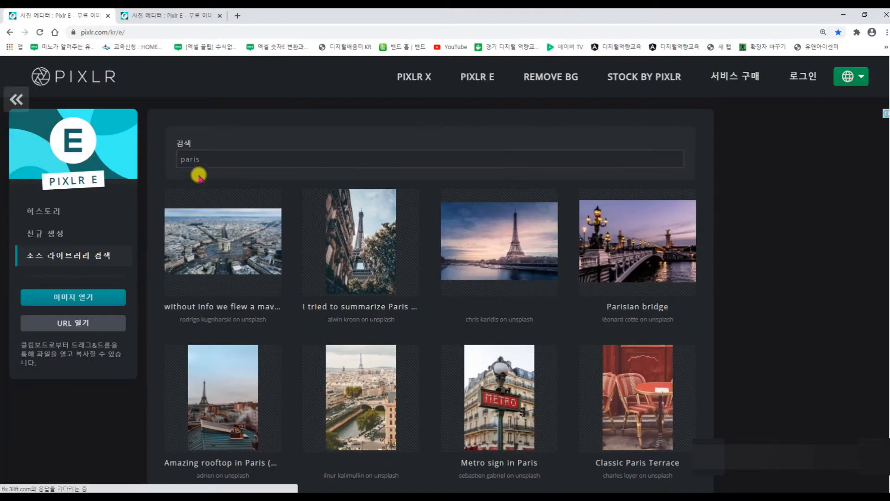
pyautogui.doubleClick(192, 160)
pyautogui.write('pe')
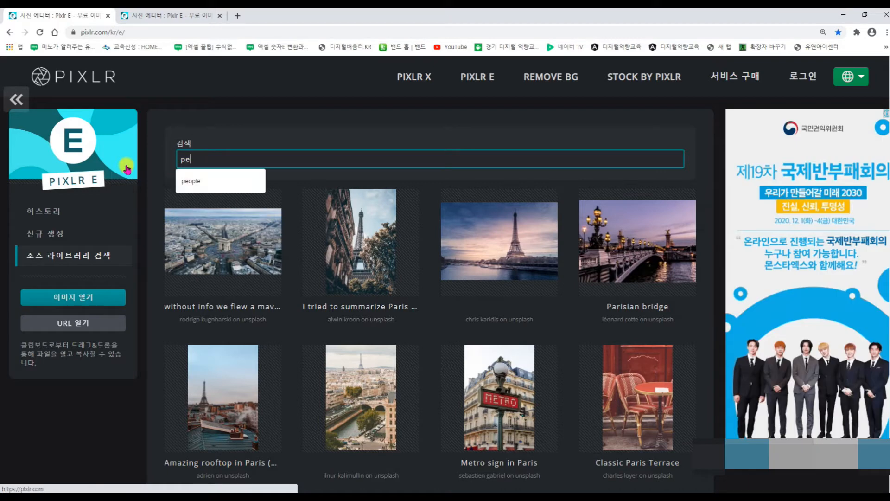
pyautogui.write('ople')
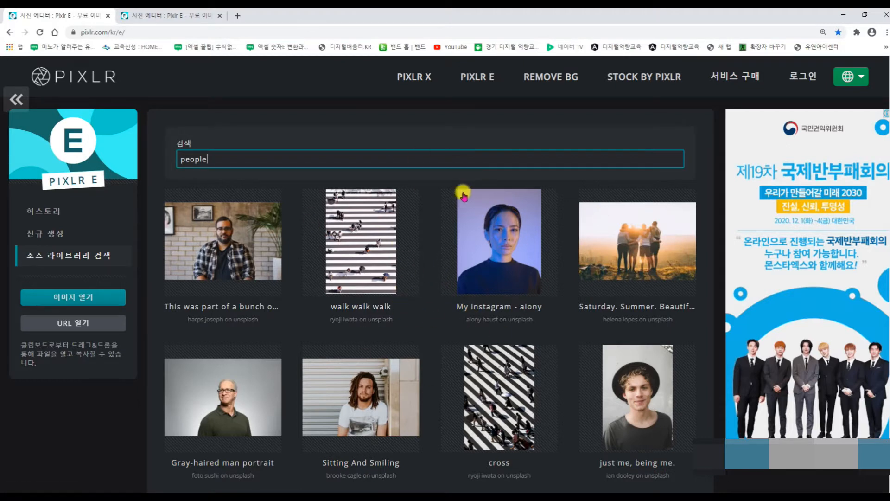
# - Switch to the second Pixlr E browser tab and review its three open images, finishing on the group photo Q_Sei-TqSlc
pyautogui.click(170, 15)
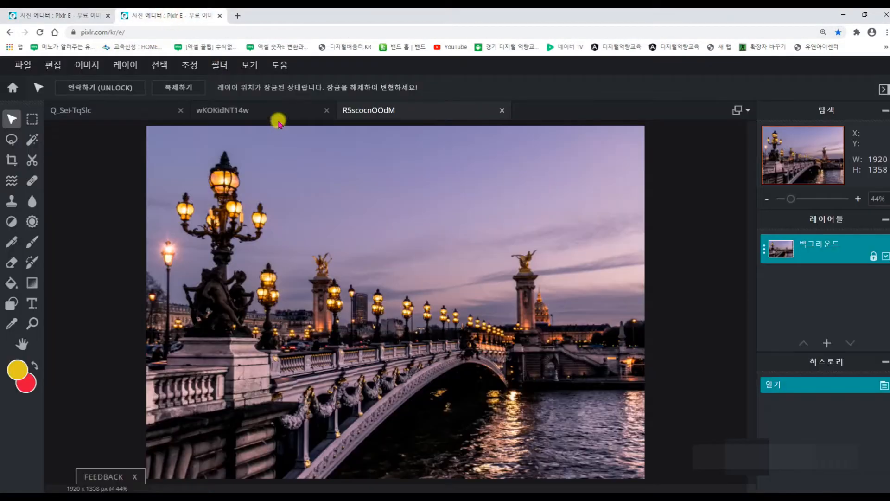
pyautogui.click(94, 111)
pyautogui.click(242, 110)
pyautogui.click(391, 107)
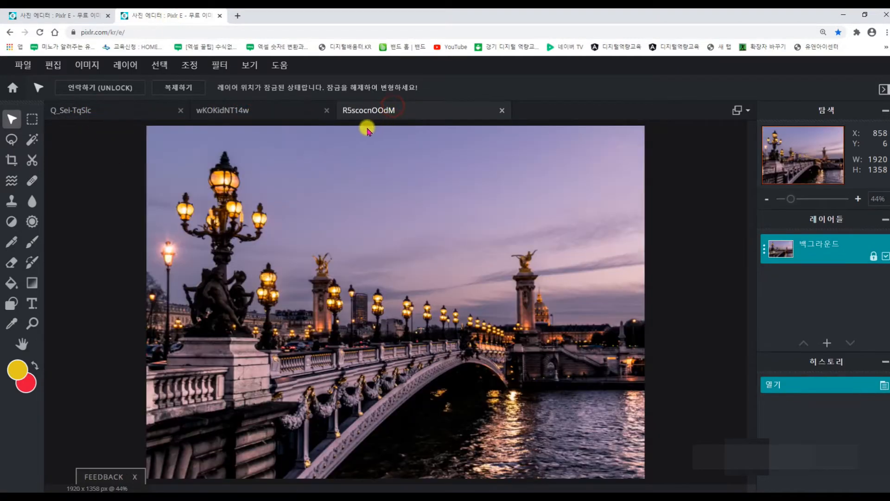
pyautogui.click(231, 110)
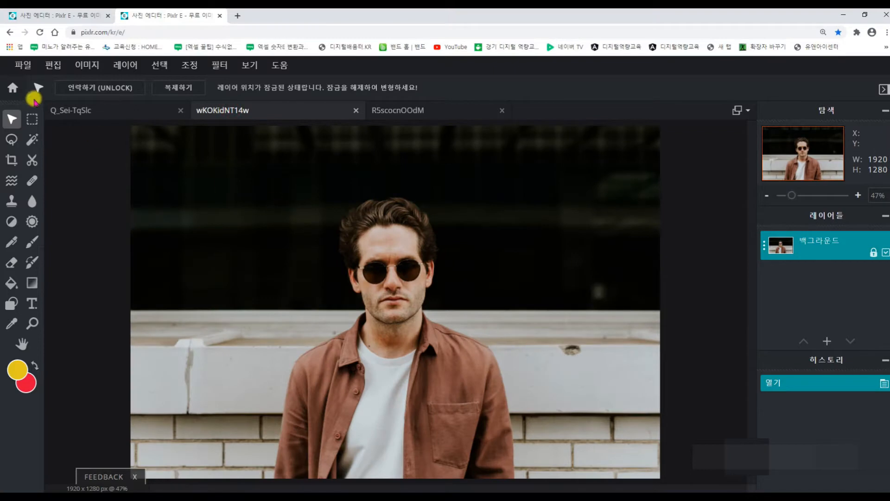
pyautogui.click(80, 110)
pyautogui.click(410, 109)
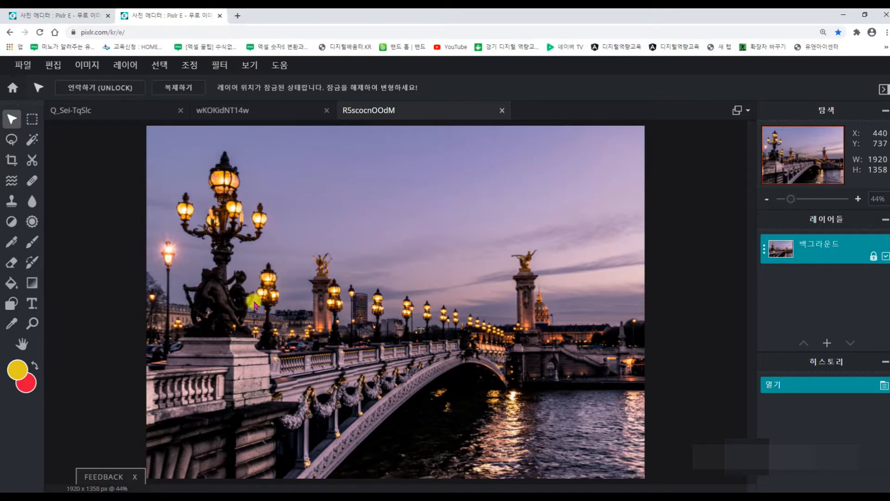
pyautogui.click(227, 110)
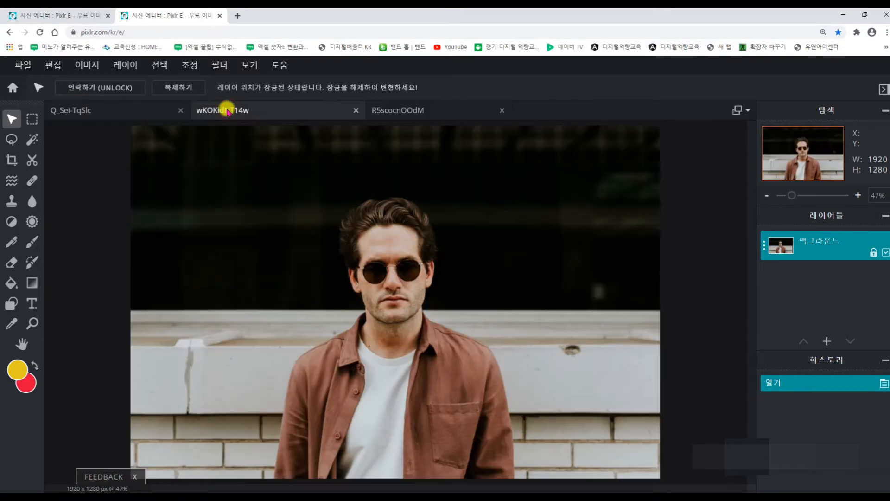
pyautogui.click(132, 105)
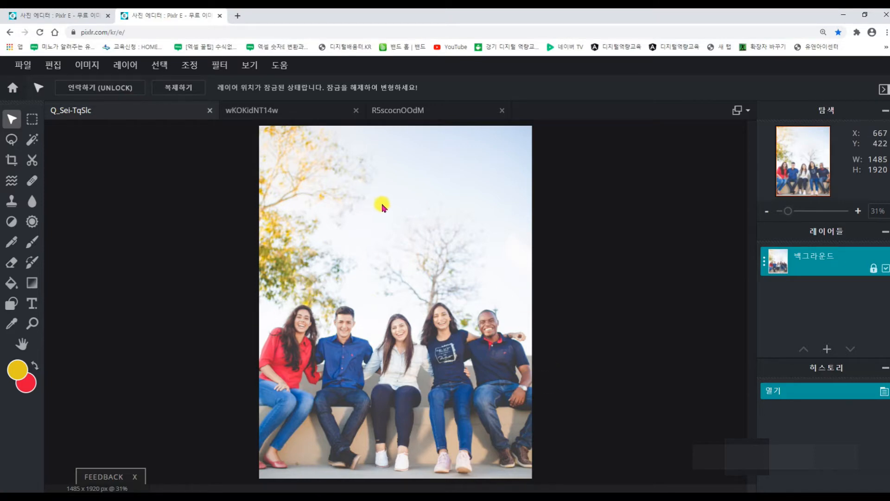
# - Select all pixels of the group photo with the pixel selection command and copy them
pyautogui.click(161, 67)
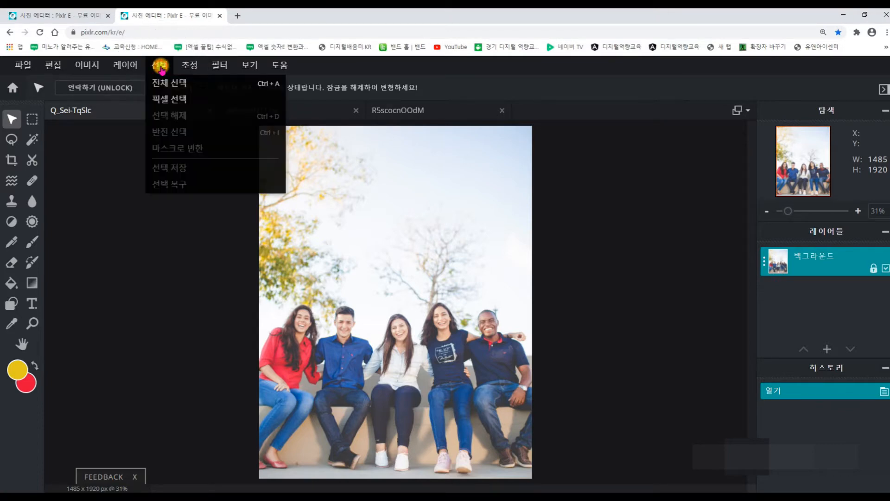
pyautogui.click(183, 101)
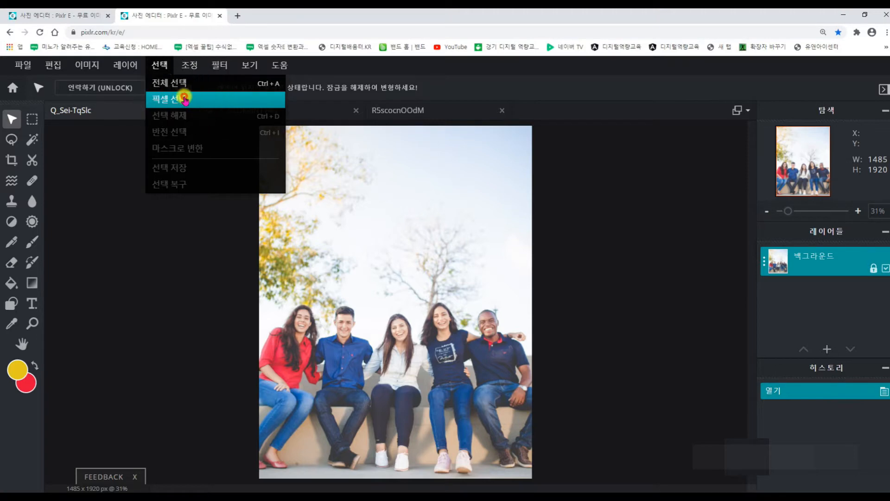
pyautogui.click(185, 101)
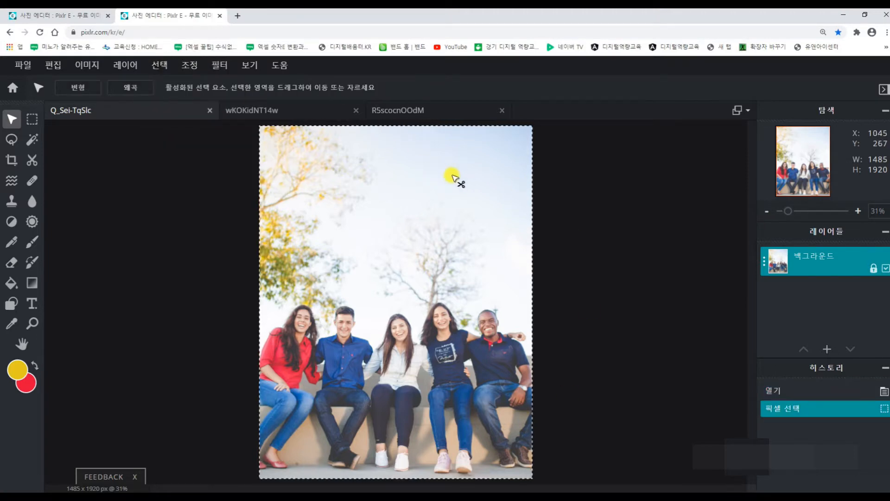
pyautogui.hotkey('ctrl', 'c')
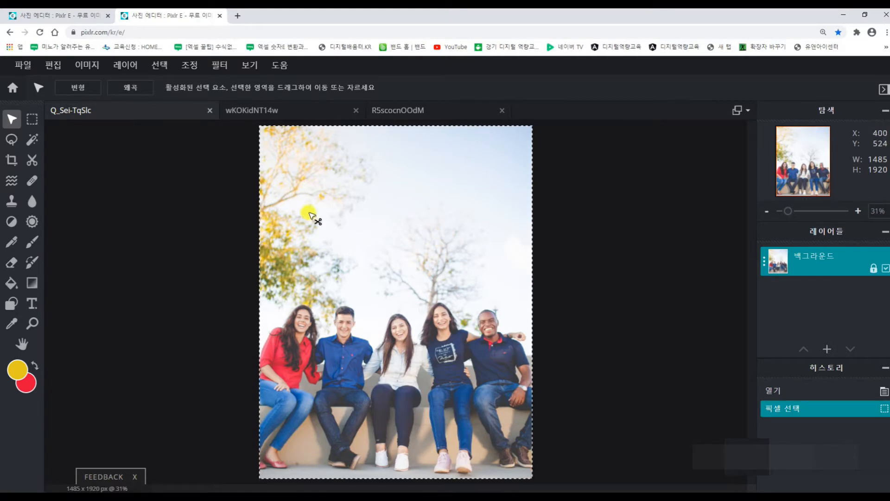
# - Paste the group photo into the bridge image R5scocnOOdM, select the pasted layer and dismiss the advertisement
pyautogui.click(291, 110)
pyautogui.click(384, 109)
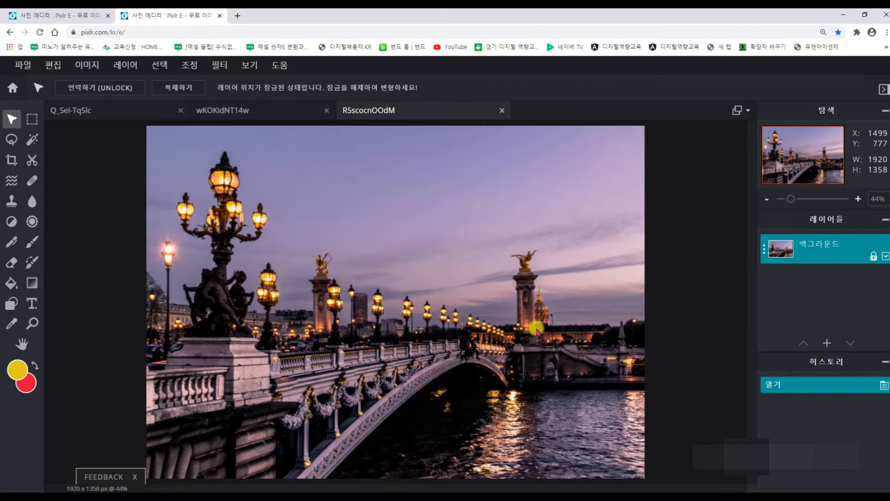
pyautogui.hotkey('ctrl', 'v')
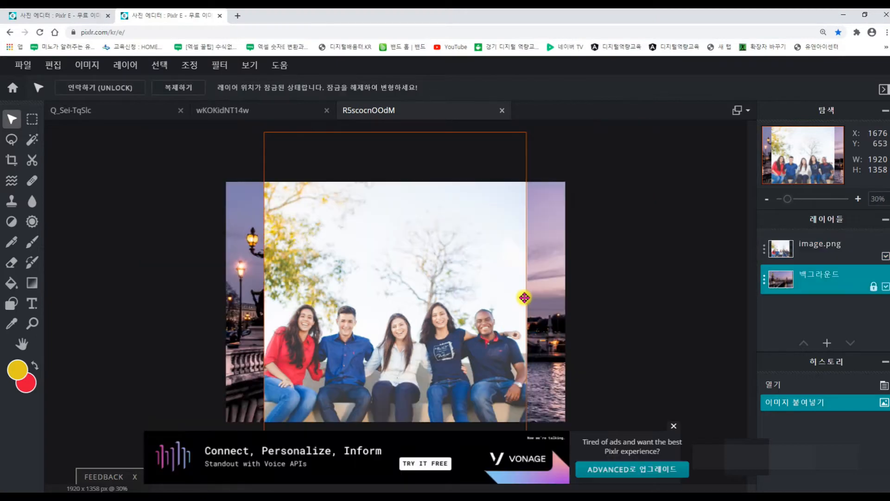
pyautogui.click(448, 281)
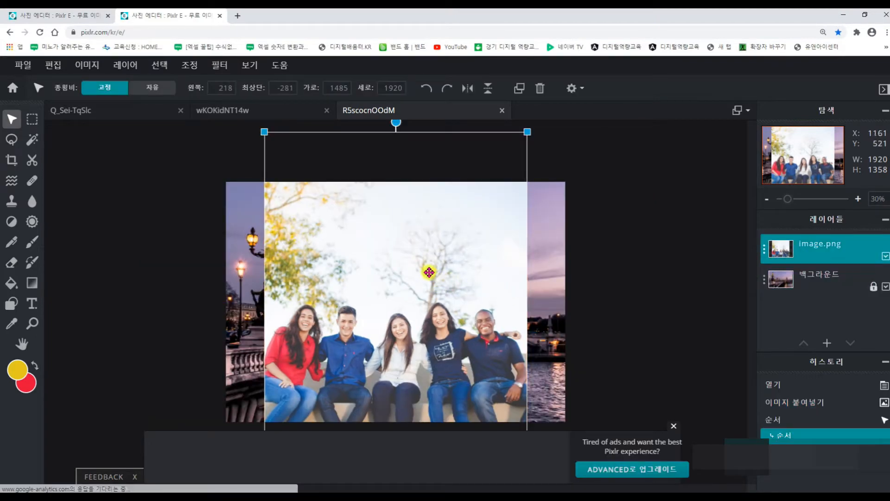
pyautogui.click(672, 423)
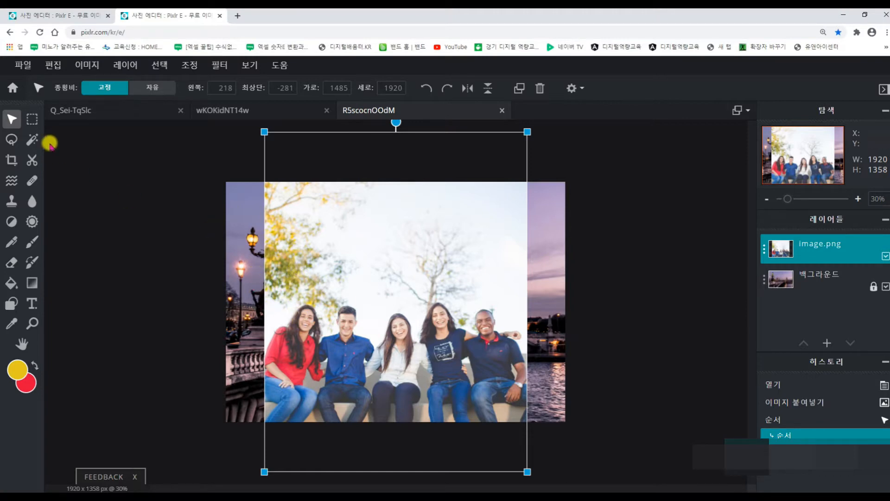
# - Activate the Cutout / Mask tool for the pasted group photo layer
pyautogui.click(31, 162)
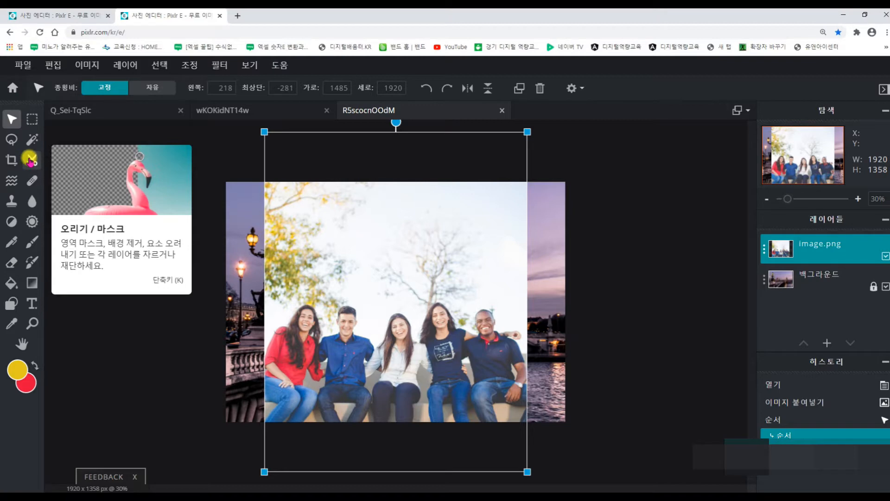
pyautogui.click(30, 160)
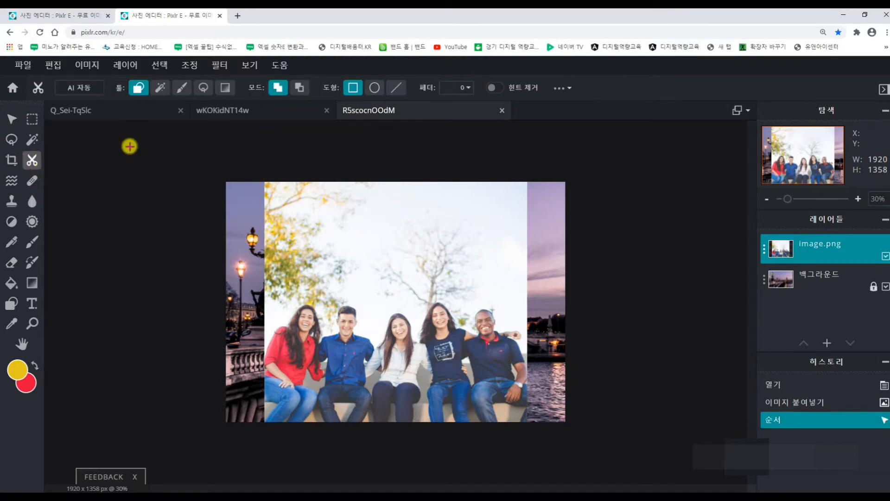
pyautogui.click(78, 87)
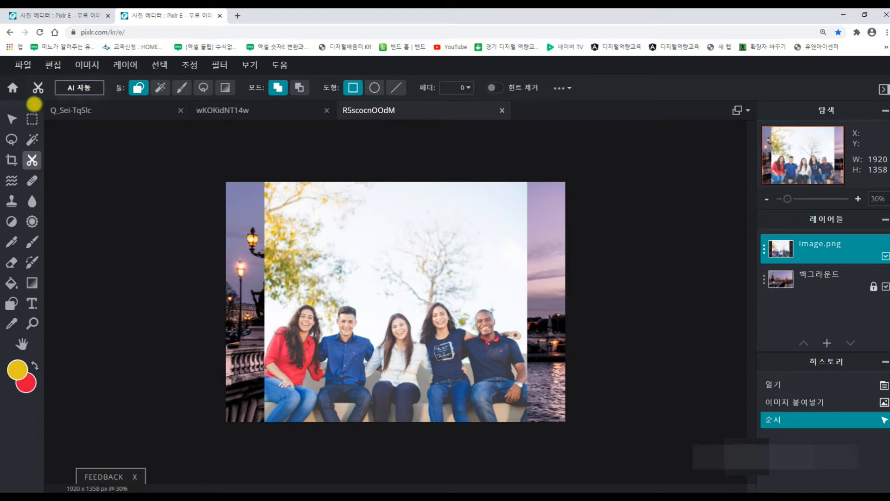
pyautogui.moveTo(48, 75); pyautogui.dragTo(602, 103)
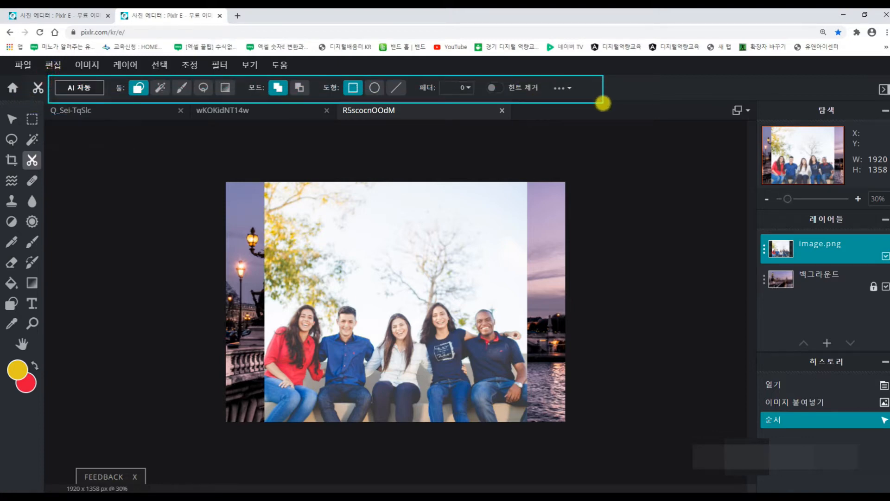
pyautogui.press('Escape')
pyautogui.click(79, 89)
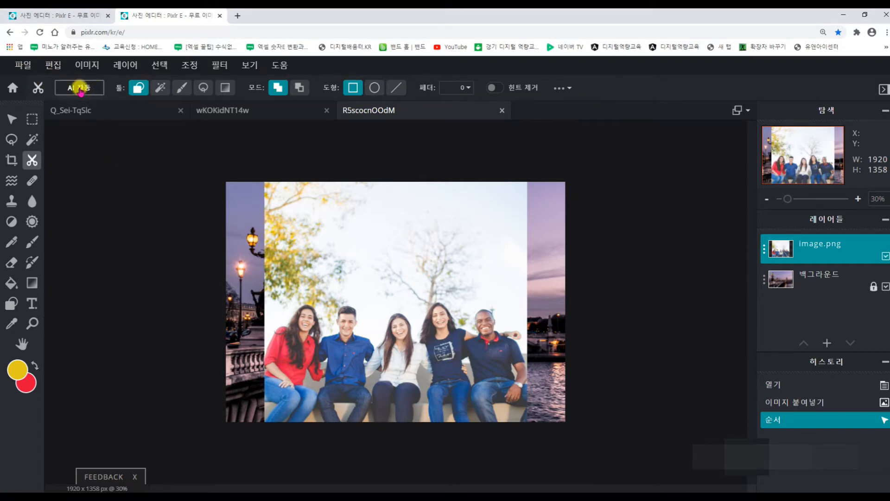
# - Try rectangular cutouts on the sky and on the people in the group photo, undoing each one
pyautogui.moveTo(267, 175); pyautogui.dragTo(530, 305)
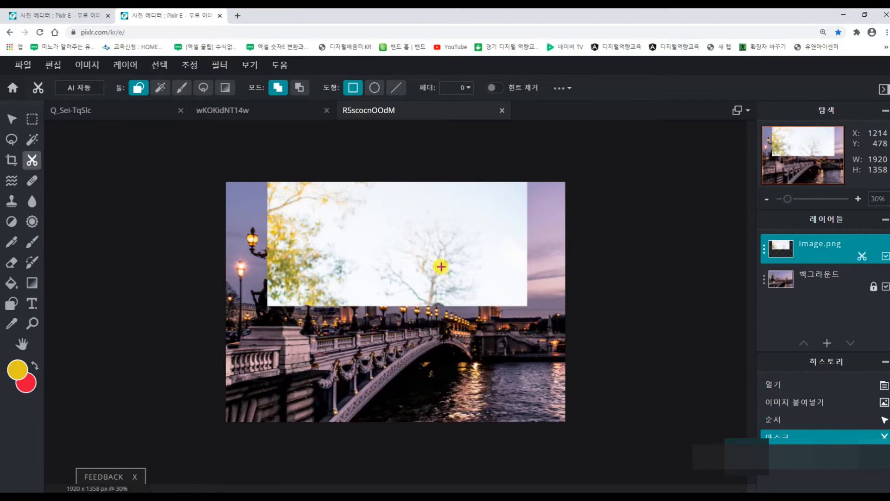
pyautogui.hotkey('ctrl', 'z')
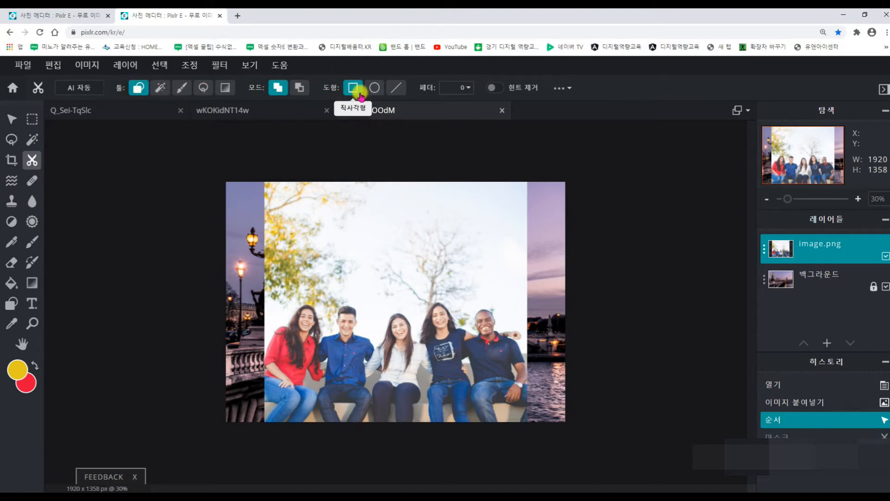
pyautogui.moveTo(346, 224); pyautogui.dragTo(477, 288)
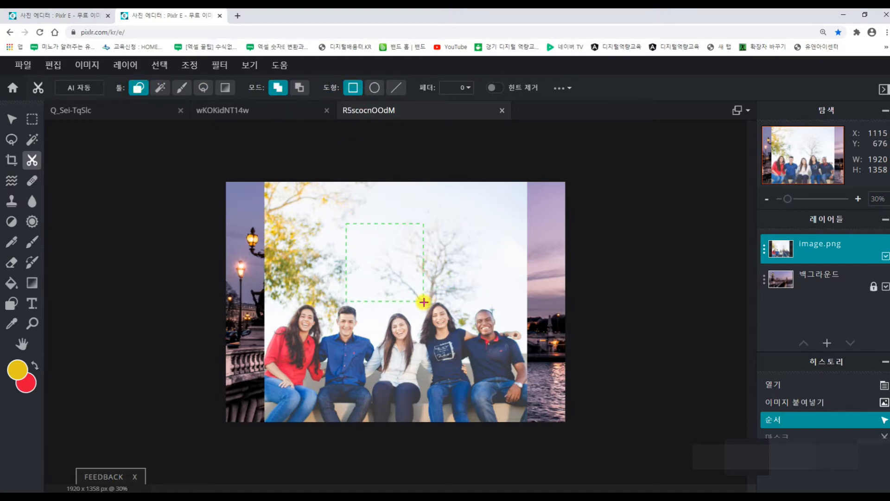
pyautogui.moveTo(425, 301); pyautogui.dragTo(423, 301)
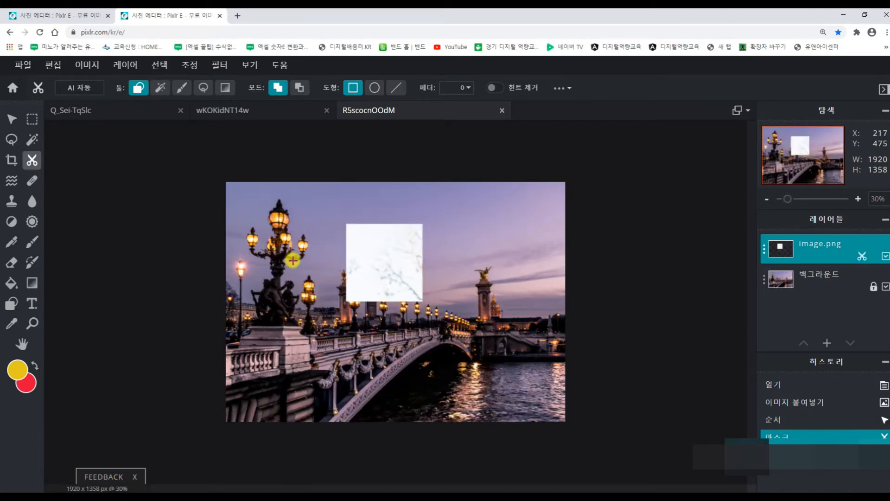
pyautogui.hotkey('ctrl', 'z')
pyautogui.moveTo(387, 287); pyautogui.dragTo(500, 385)
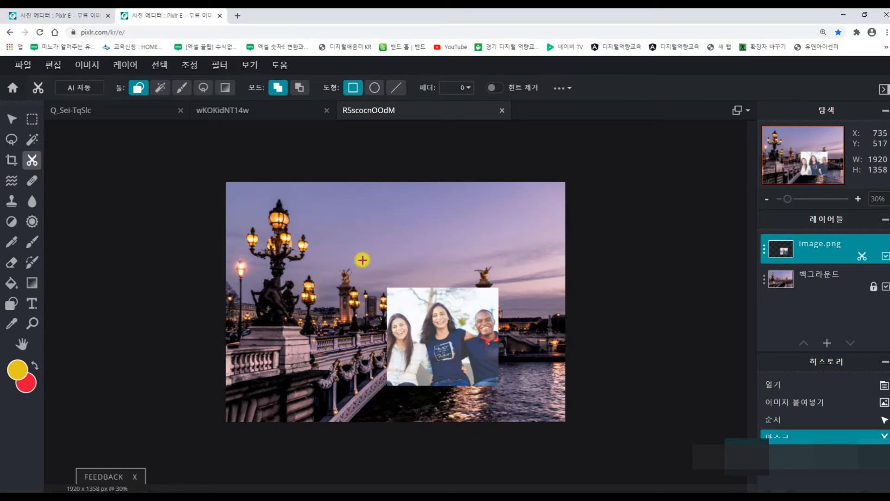
pyautogui.hotkey('ctrl', 'z')
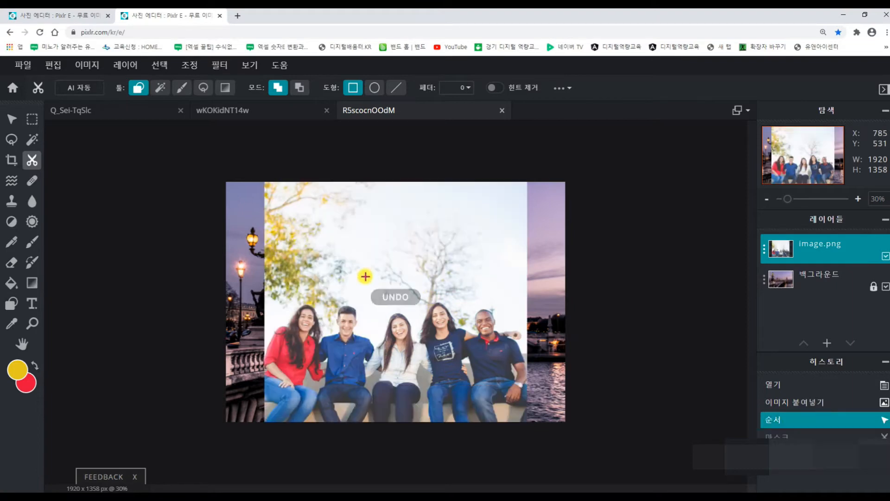
# - Cut out the pasted photo with an elliptical shape around the man in blue and the two women beside him
pyautogui.click(381, 89)
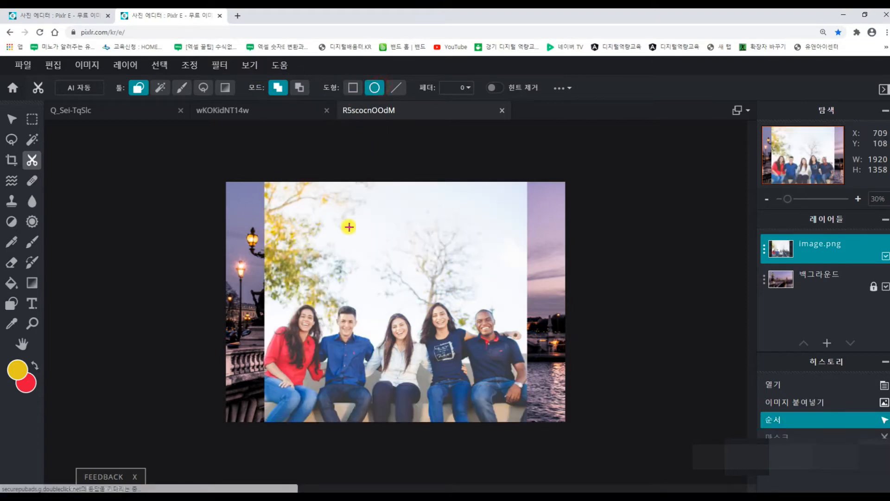
pyautogui.moveTo(362, 368); pyautogui.dragTo(466, 407)
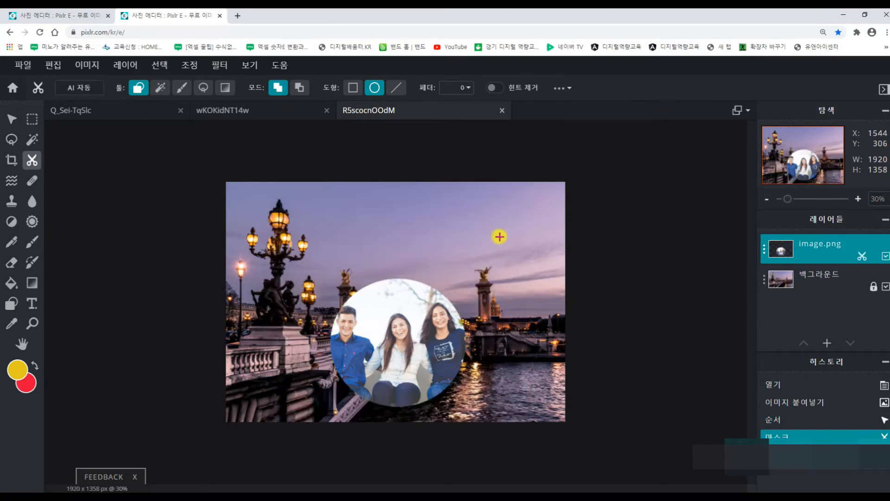
pyautogui.hotkey('ctrl', 'z')
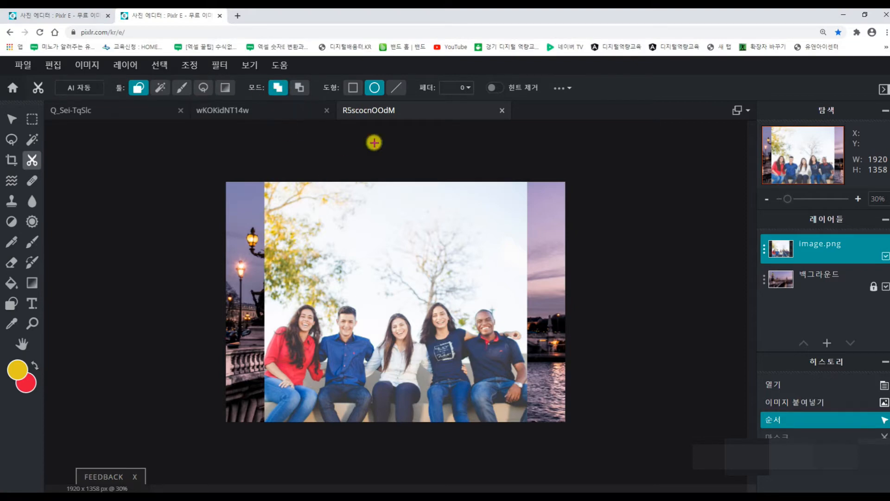
pyautogui.moveTo(332, 279); pyautogui.dragTo(445, 372)
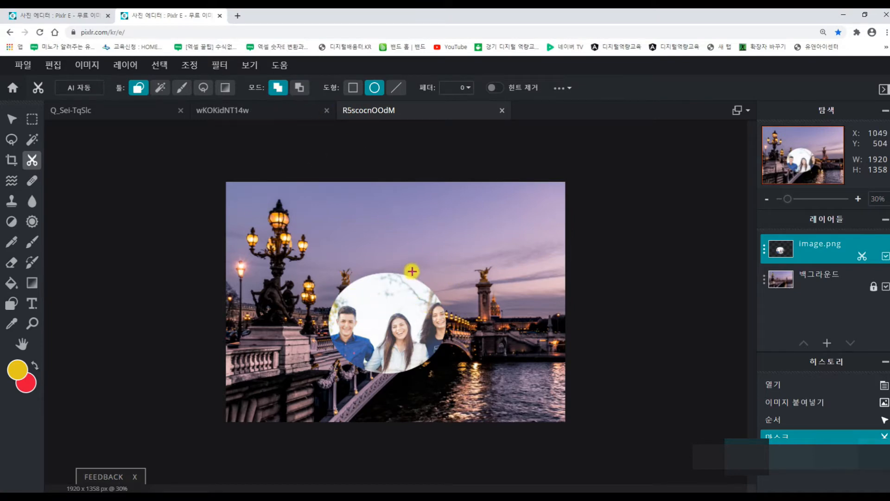
# - Add elliptical cutouts that also keep the man at the group's right end and the woman in red
pyautogui.moveTo(407, 274); pyautogui.dragTo(529, 366)
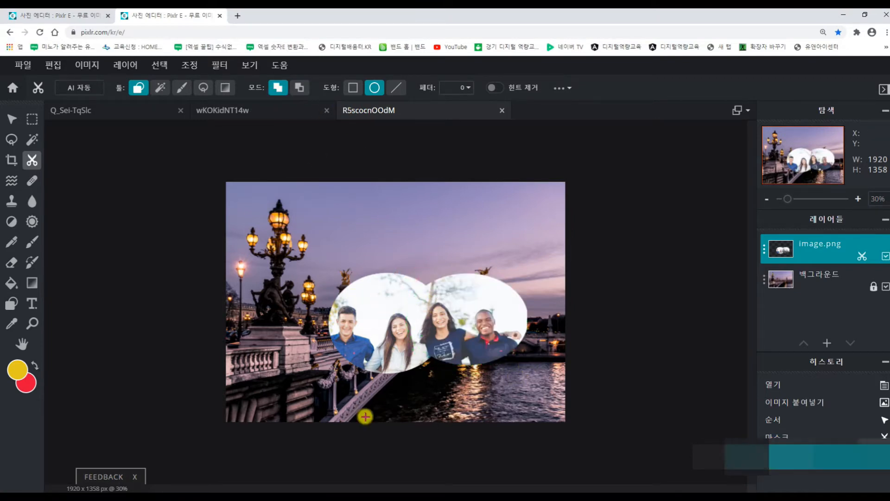
pyautogui.moveTo(298, 286); pyautogui.dragTo(380, 370)
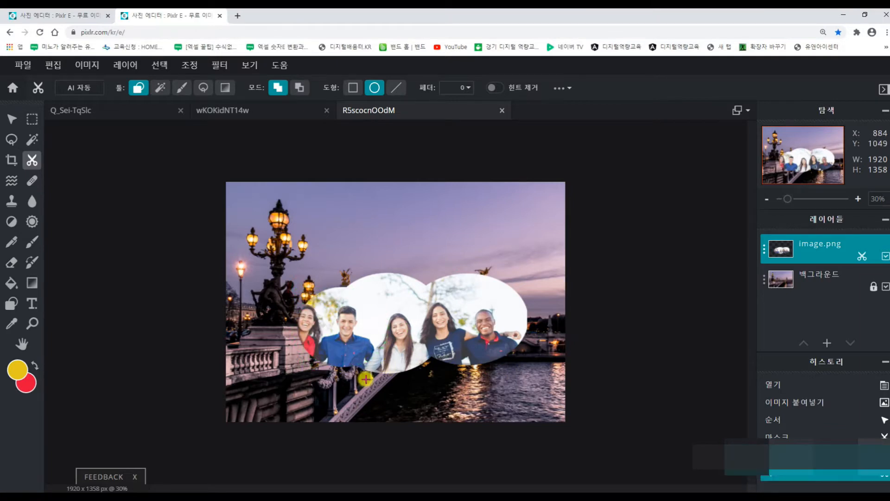
pyautogui.moveTo(271, 290); pyautogui.dragTo(339, 365)
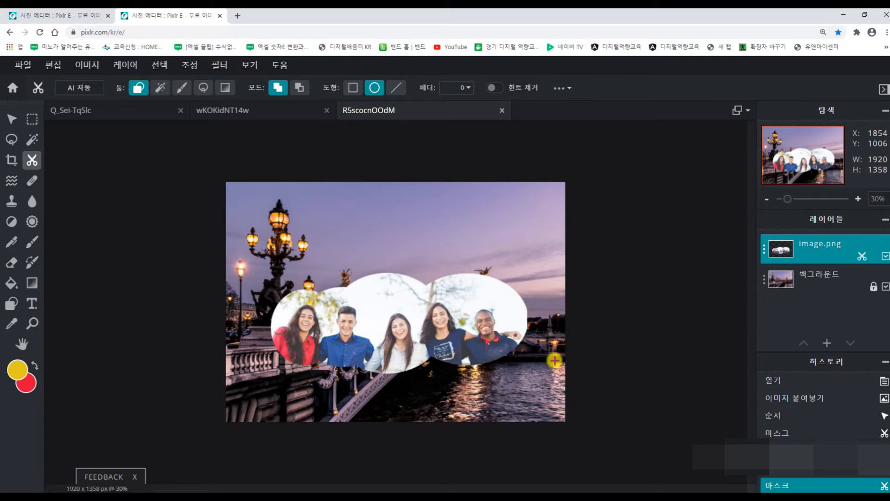
# - Switch the cutout to remove mode and trim the background above the people's heads with elliptical shapes
pyautogui.click(298, 86)
pyautogui.moveTo(333, 252); pyautogui.dragTo(361, 284)
pyautogui.moveTo(440, 299); pyautogui.dragTo(572, 302)
pyautogui.moveTo(257, 279); pyautogui.dragTo(369, 294)
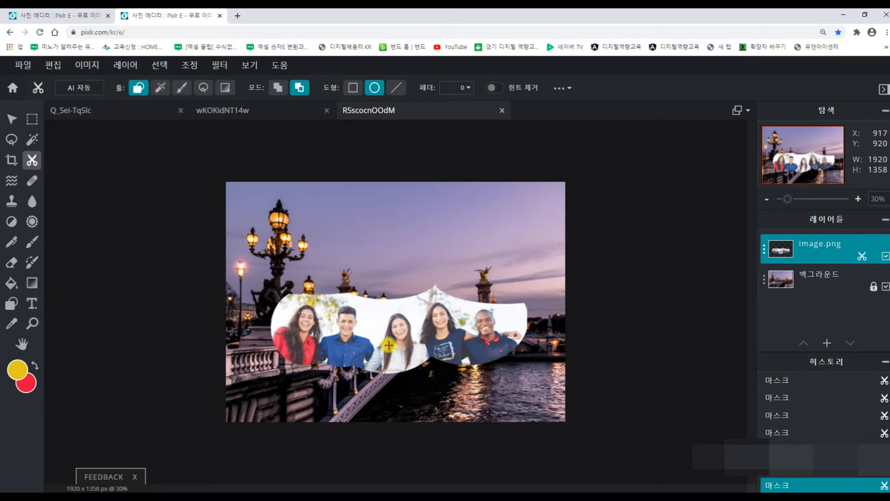
# - Undo all the elliptical cutouts on the group photo layer
pyautogui.hotkey('ctrl', 'z')
pyautogui.hotkey('ctrl', 'z')
pyautogui.hotkey('ctrl', 'z')
pyautogui.hotkey('ctrl', 'z')
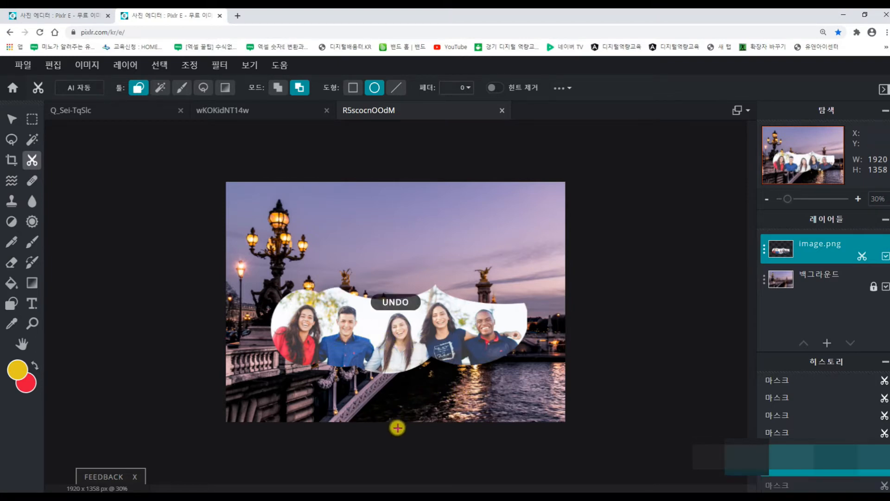
pyautogui.hotkey('ctrl', 'z')
pyautogui.hotkey('ctrl', 'z')
pyautogui.hotkey('ctrl', 'z')
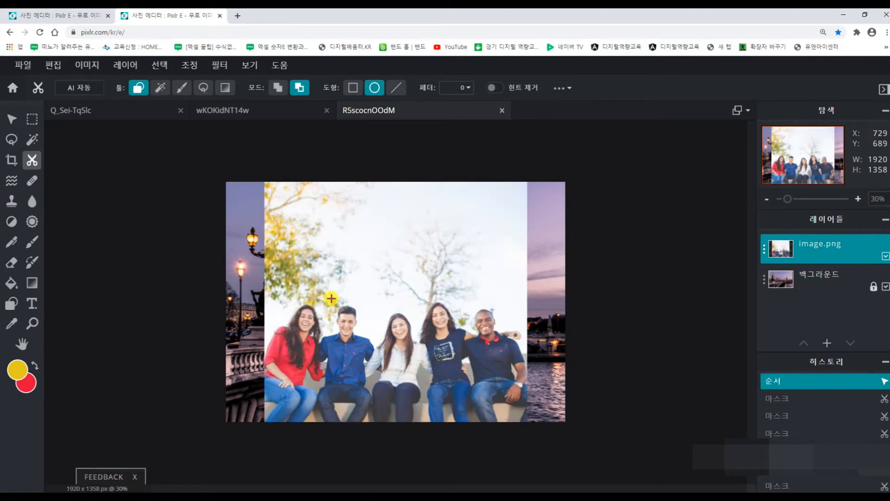
# - Try keeping the group photo's sky with the Magic wand cutout at tolerance 32, then undo it
pyautogui.click(159, 89)
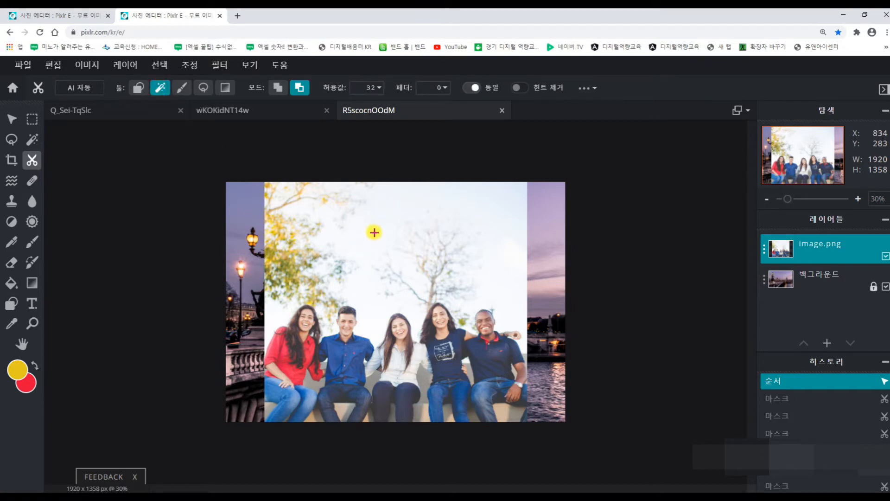
pyautogui.click(277, 87)
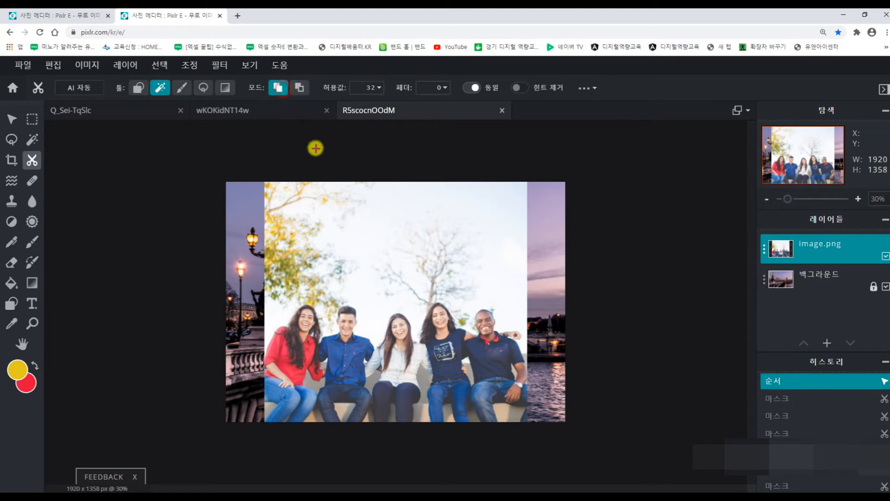
pyautogui.click(364, 247)
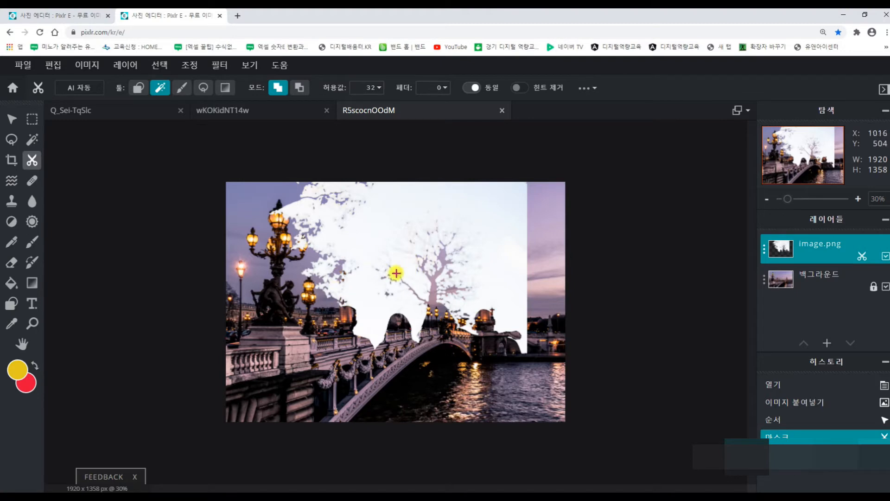
pyautogui.hotkey('ctrl', 'z')
# - Remove the sky, yellow leaves and tree branches from the group photo with the Magic wand cutout in remove mode
pyautogui.click(299, 87)
pyautogui.click(379, 249)
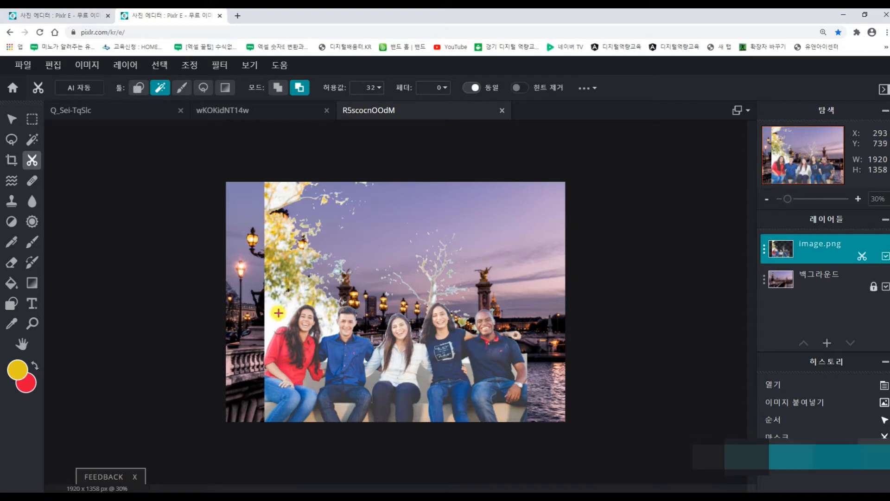
pyautogui.click(278, 315)
pyautogui.click(274, 191)
pyautogui.click(291, 201)
pyautogui.click(282, 263)
pyautogui.click(283, 226)
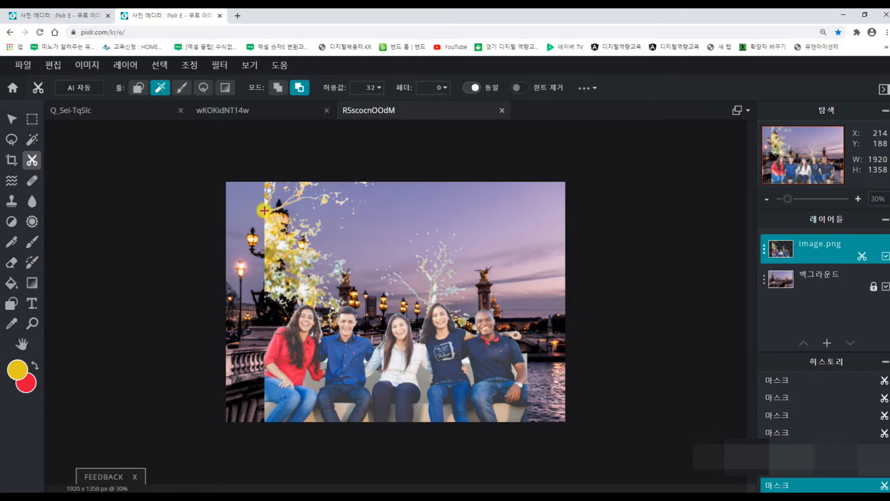
pyautogui.click(434, 279)
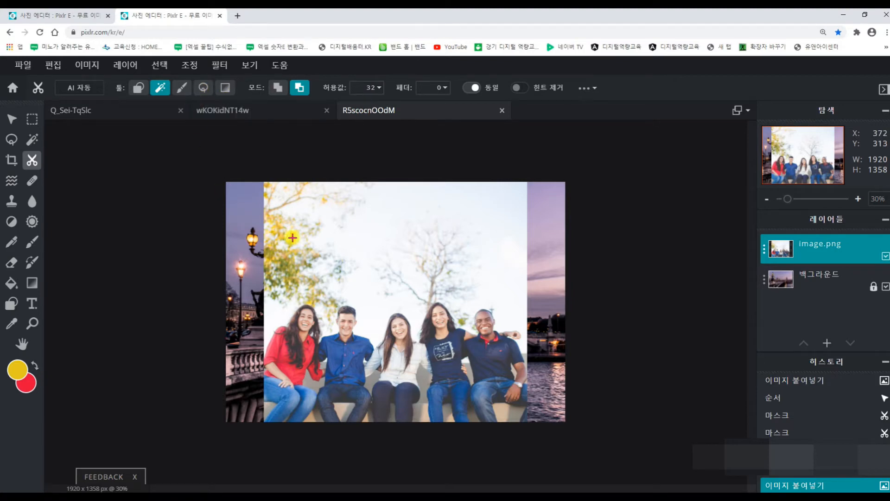
# - Fade out the group photo's sky with linear gradient cutouts in several directions, undoing the last one
pyautogui.click(227, 86)
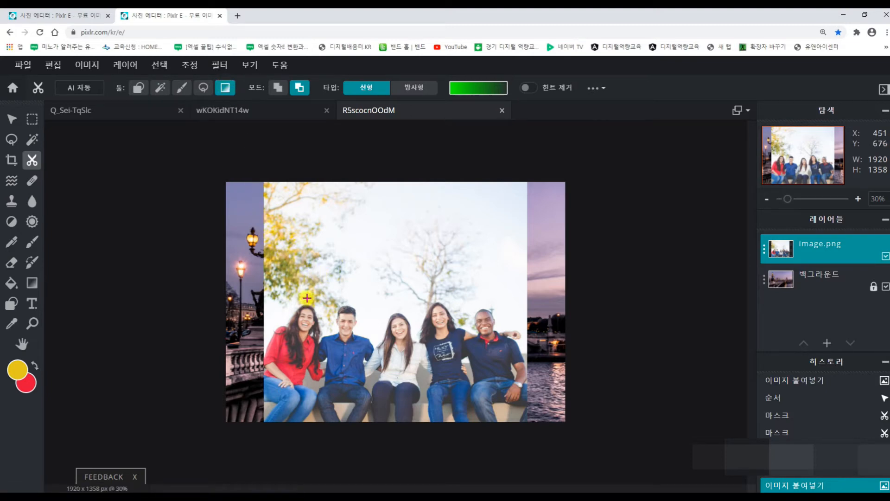
pyautogui.moveTo(305, 288); pyautogui.dragTo(259, 241)
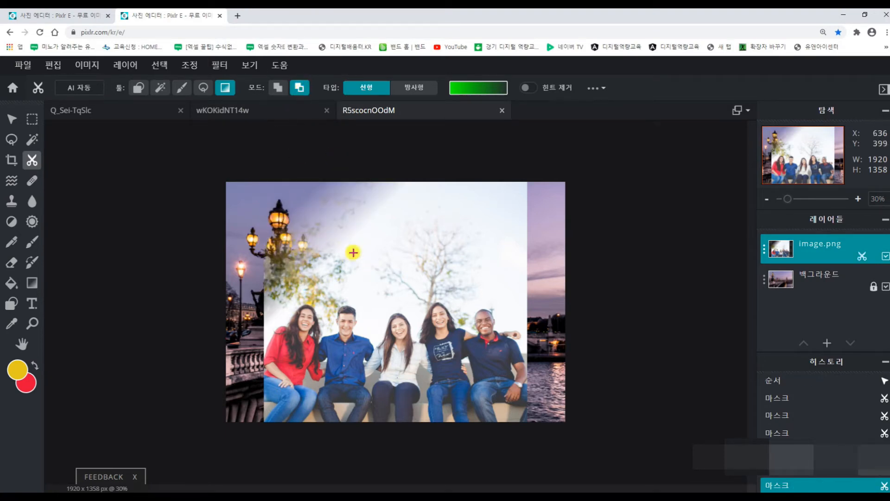
pyautogui.moveTo(362, 281); pyautogui.dragTo(356, 181)
pyautogui.moveTo(373, 304); pyautogui.dragTo(402, 238)
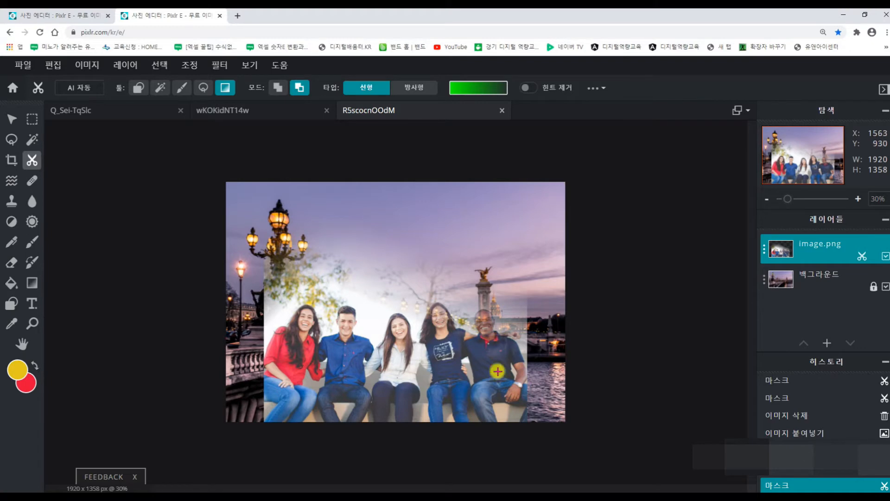
pyautogui.hotkey('ctrl', 'z')
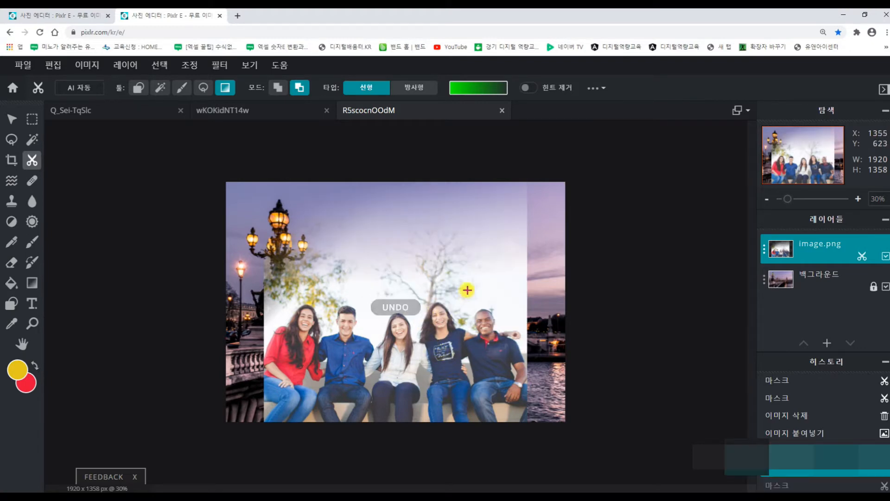
# - Try more linear gradient cutouts just above the people's heads, then revert the group photo to its pasted state
pyautogui.moveTo(497, 247); pyautogui.dragTo(493, 254)
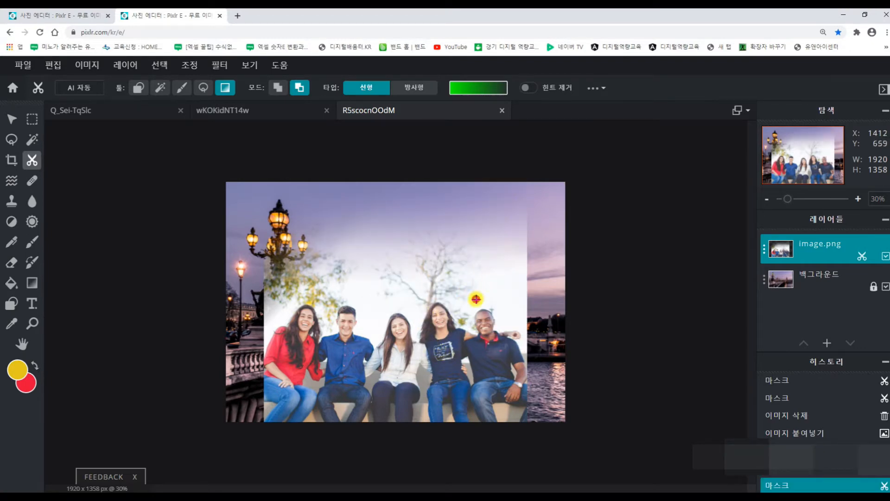
pyautogui.moveTo(476, 299); pyautogui.dragTo(494, 287)
pyautogui.moveTo(372, 301); pyautogui.dragTo(373, 277)
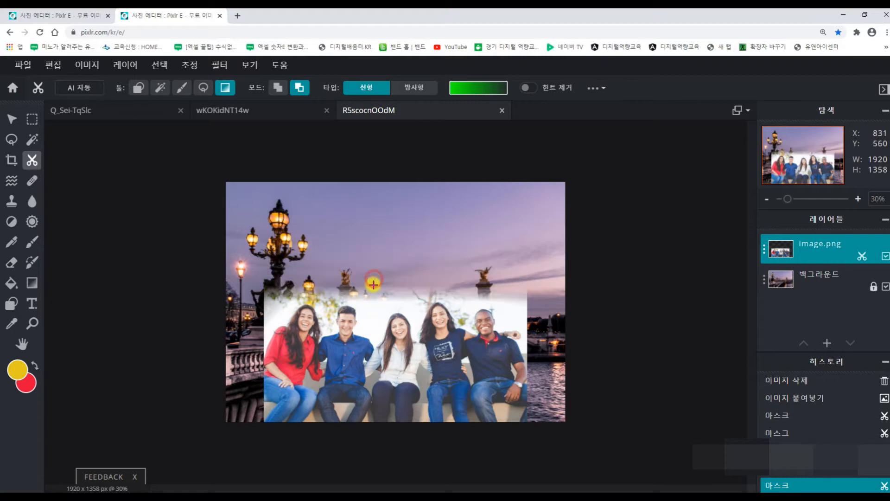
pyautogui.moveTo(268, 307); pyautogui.dragTo(282, 297)
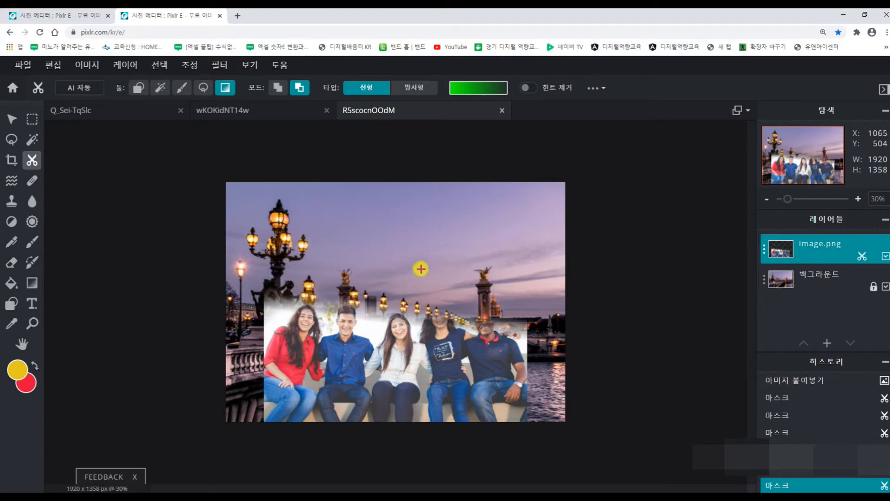
pyautogui.hotkey('ctrl', 'z')
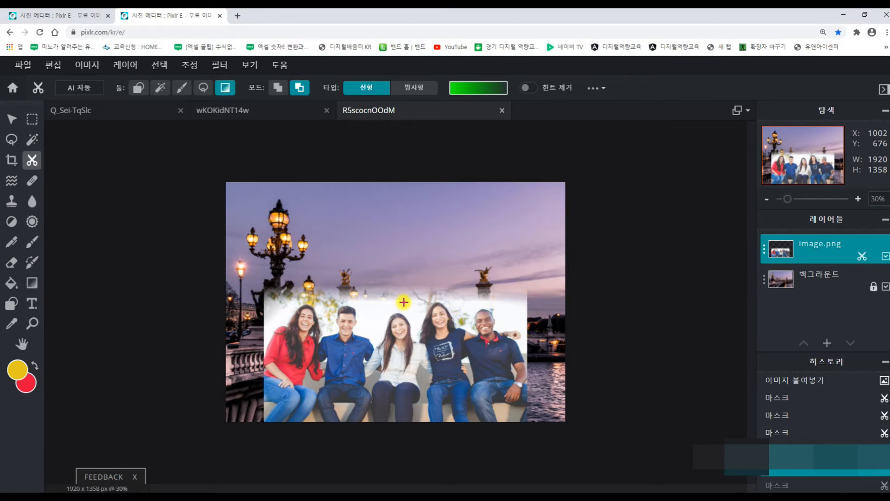
pyautogui.click(801, 380)
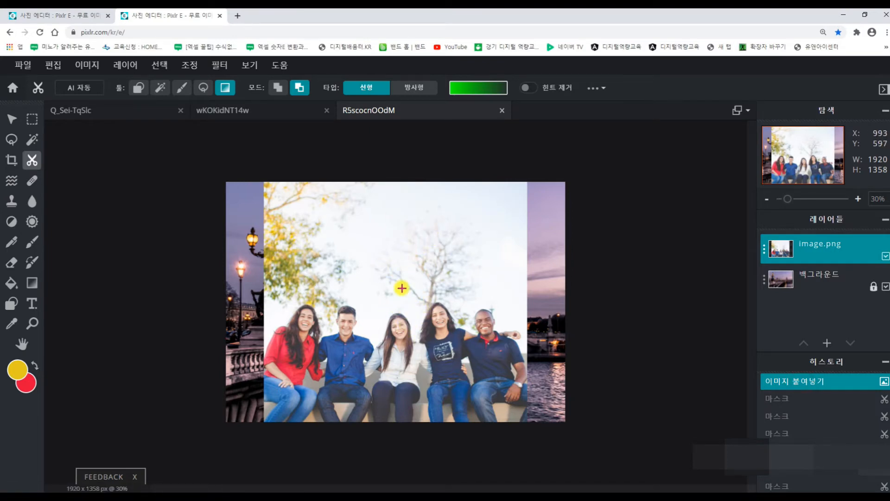
# - Remove the group photo's background with the automatic AI cutout and move the people down to about left 218, top -120
pyautogui.click(85, 88)
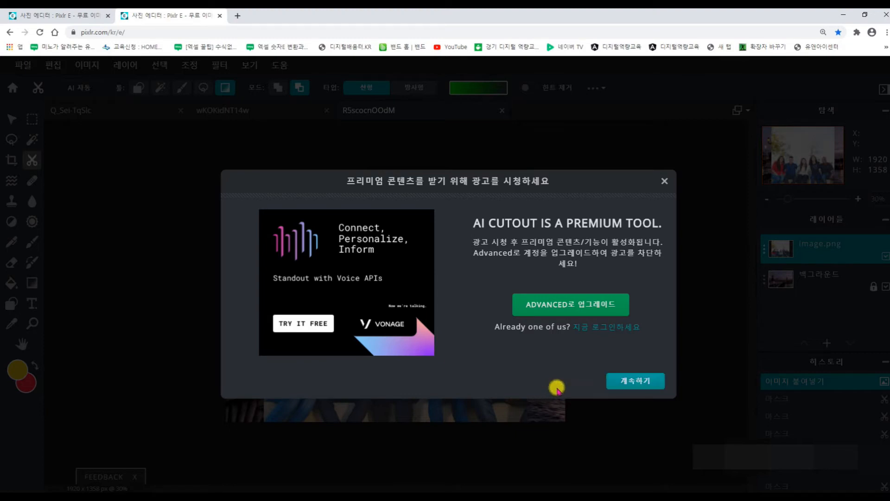
pyautogui.click(638, 386)
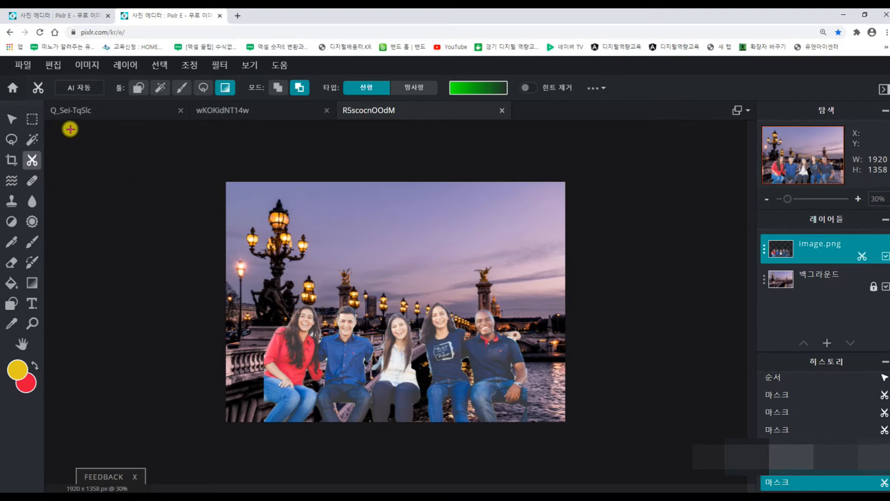
pyautogui.click(9, 119)
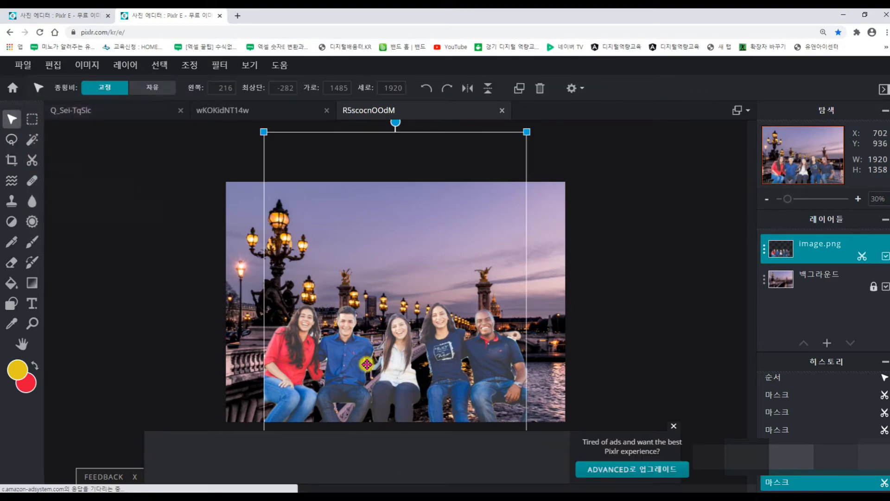
pyautogui.moveTo(356, 357); pyautogui.dragTo(354, 385)
pyautogui.click(627, 283)
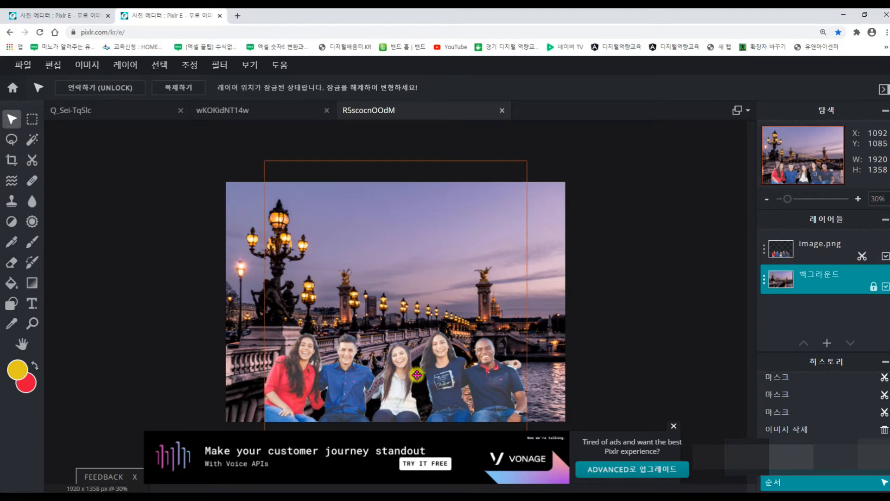
pyautogui.click(393, 370)
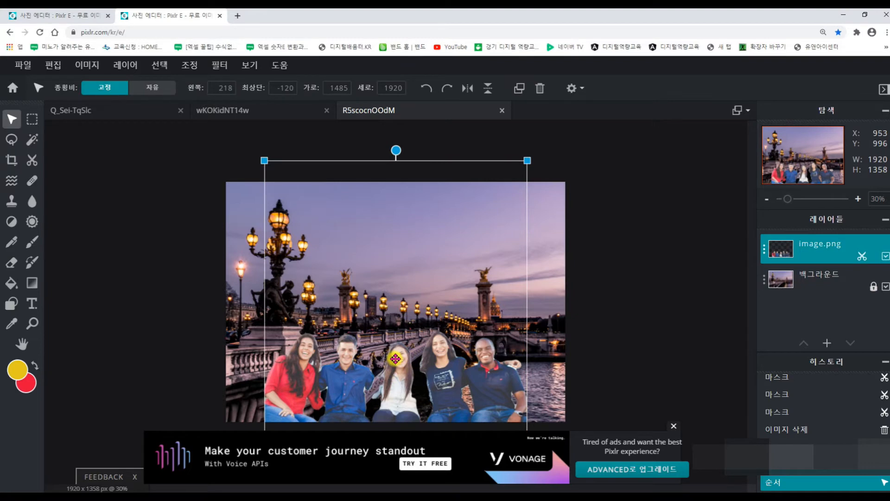
# - Reactivate the Cutout tool on the people layer and turn on the hint that reveals the removed areas
pyautogui.click(32, 160)
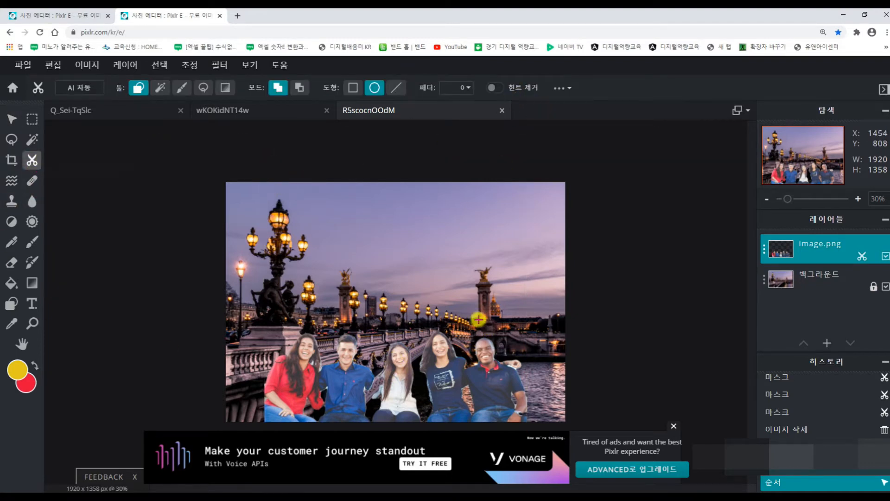
pyautogui.click(492, 87)
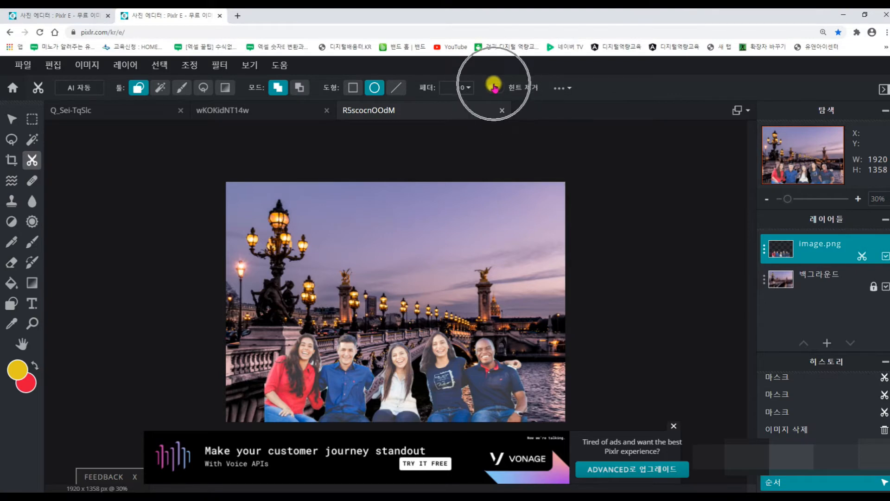
pyautogui.click(493, 88)
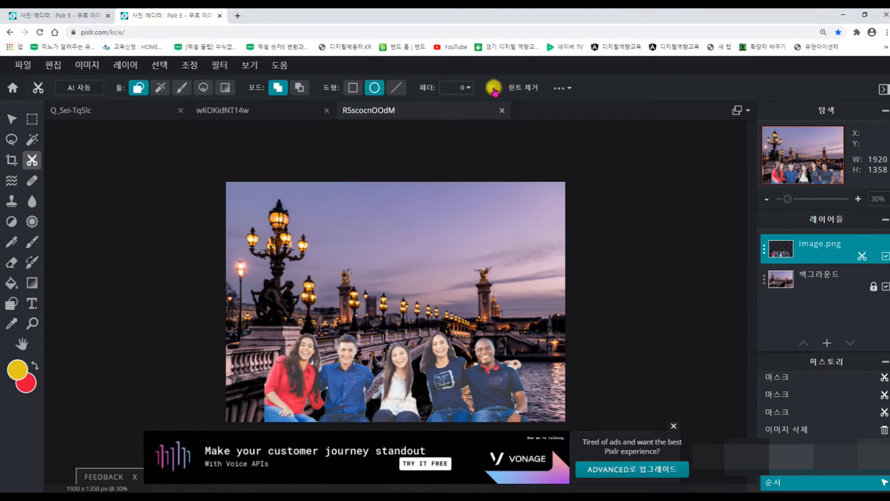
pyautogui.click(494, 88)
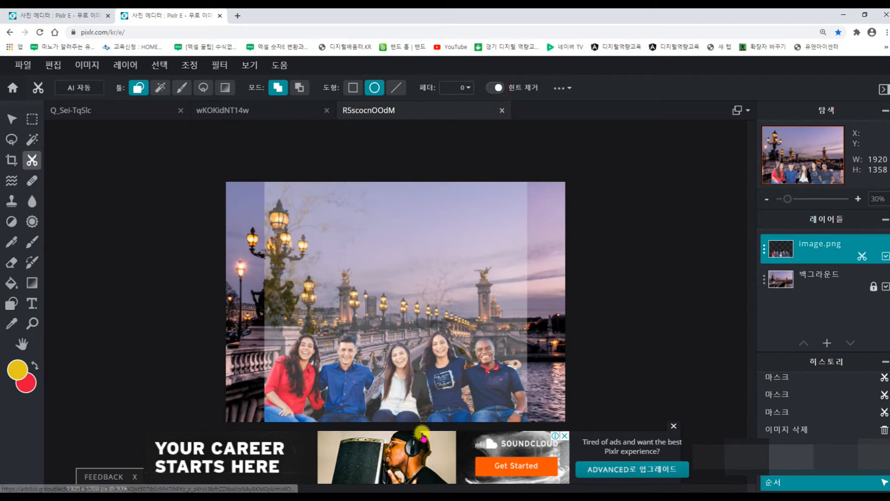
pyautogui.click(495, 87)
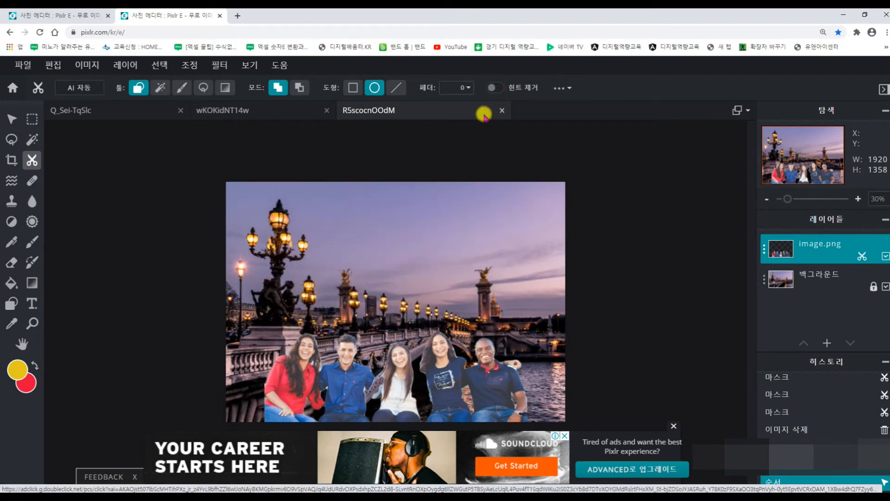
pyautogui.click(495, 88)
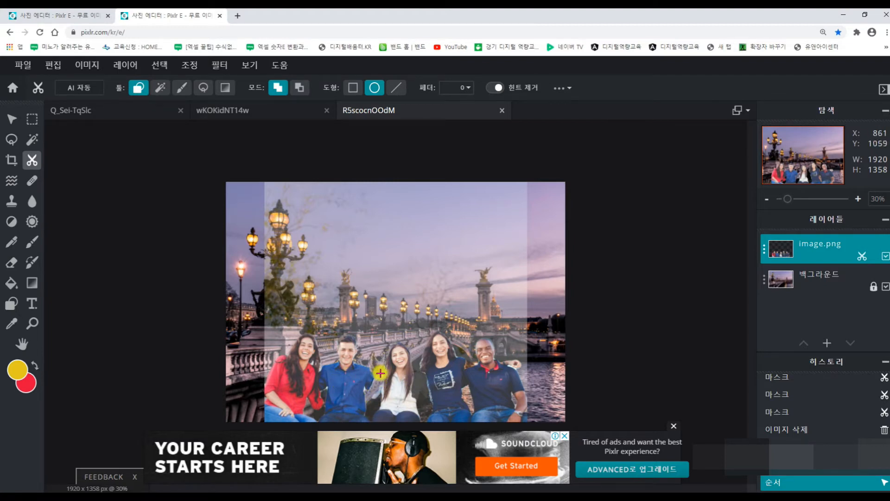
# - Restore the missing parts of the white-shirted woman's jacket and both sleeves with the Cutout brush at size 40
pyautogui.click(181, 89)
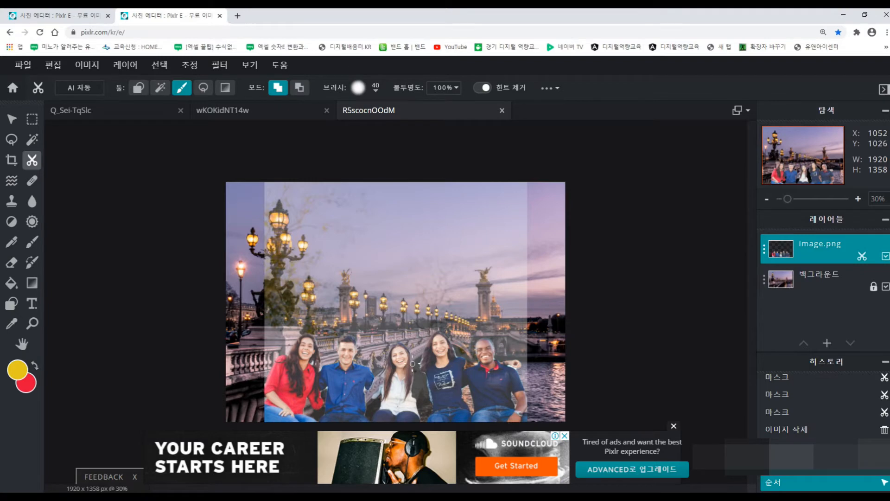
pyautogui.scroll(2, 575, 334)
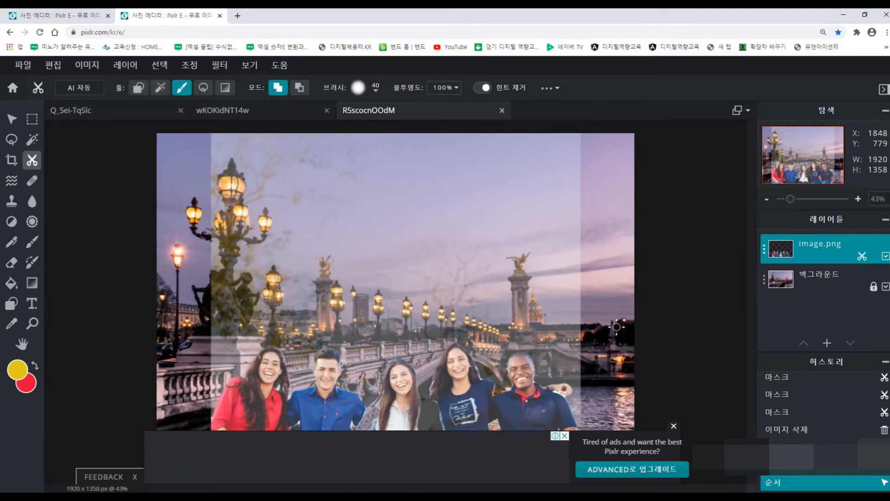
pyautogui.scroll(-1, 704, 296)
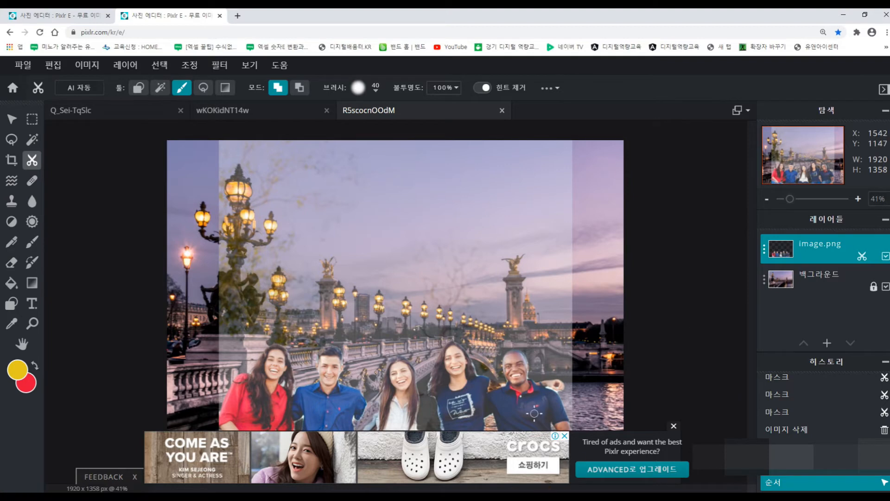
pyautogui.click(674, 425)
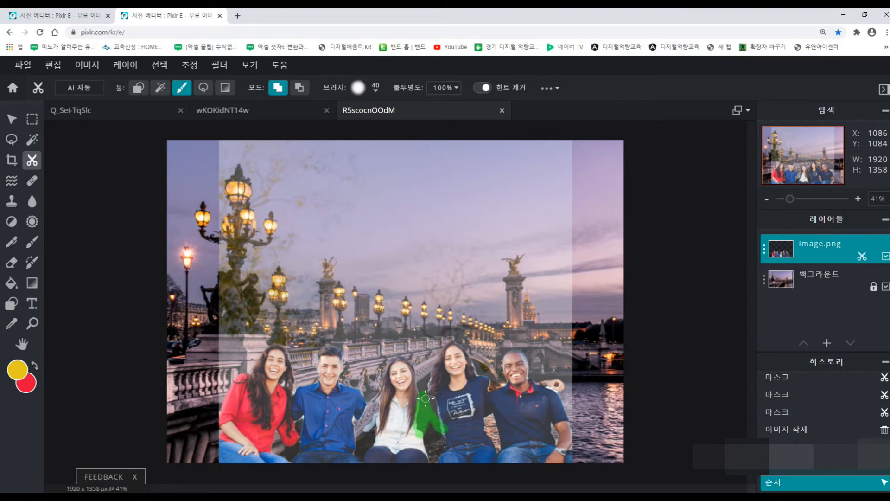
pyautogui.moveTo(430, 406); pyautogui.dragTo(432, 411)
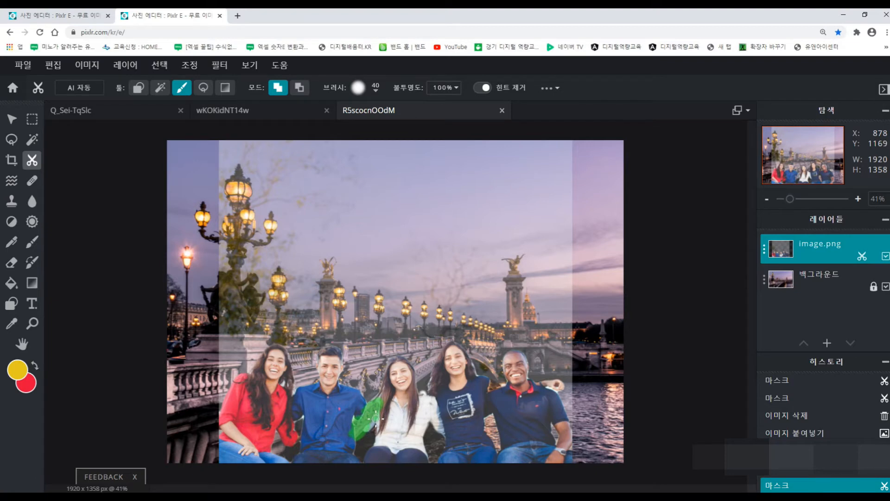
pyautogui.moveTo(375, 422); pyautogui.dragTo(376, 421)
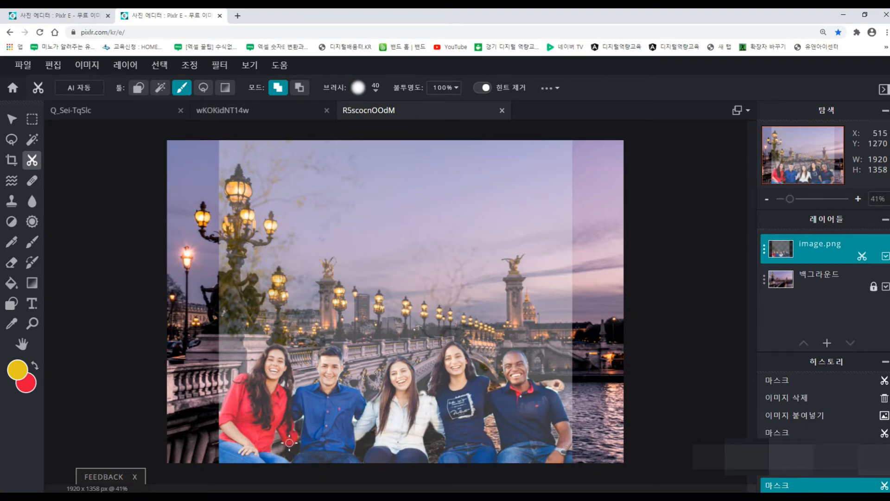
# - Paint back the missing sleeve area between the woman in red and the man in blue, undoing and repainting the last stroke
pyautogui.moveTo(298, 441); pyautogui.dragTo(299, 442)
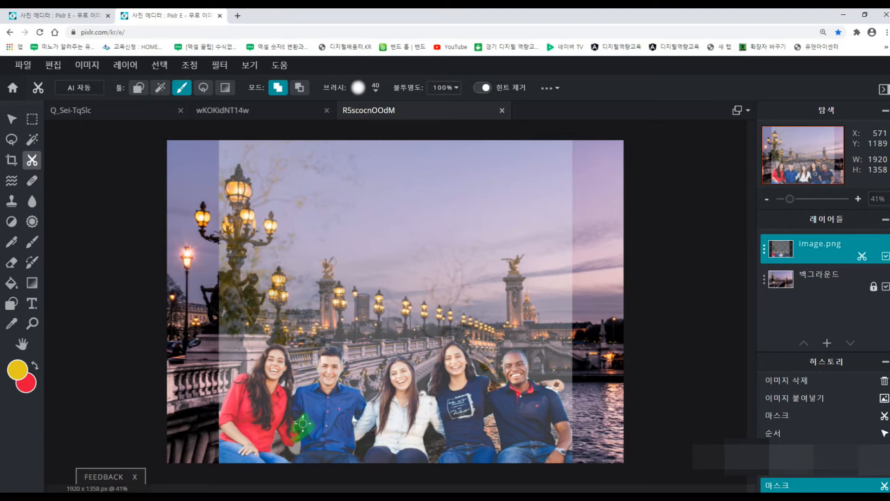
pyautogui.moveTo(295, 432); pyautogui.dragTo(297, 432)
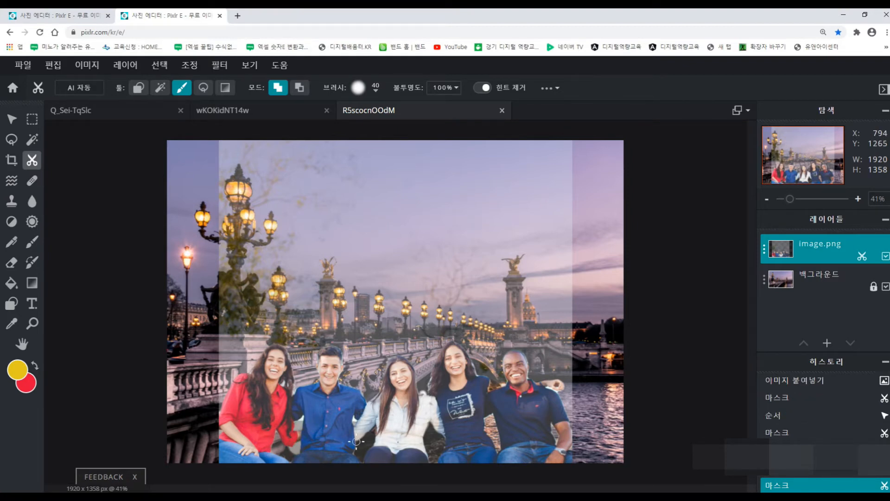
pyautogui.hotkey('ctrl', 'z')
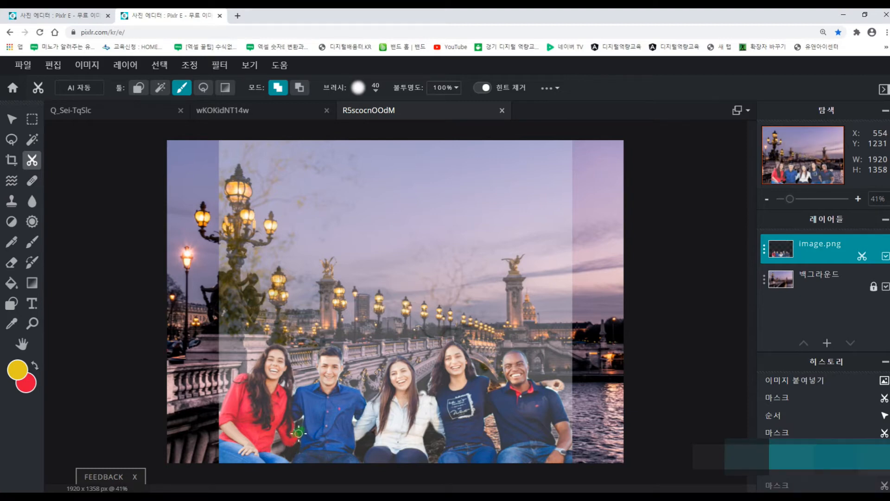
pyautogui.moveTo(293, 438)
pyautogui.mouseDown()
pyautogui.moveTo(328, 430)
pyautogui.moveTo(296, 439)
pyautogui.mouseUp()
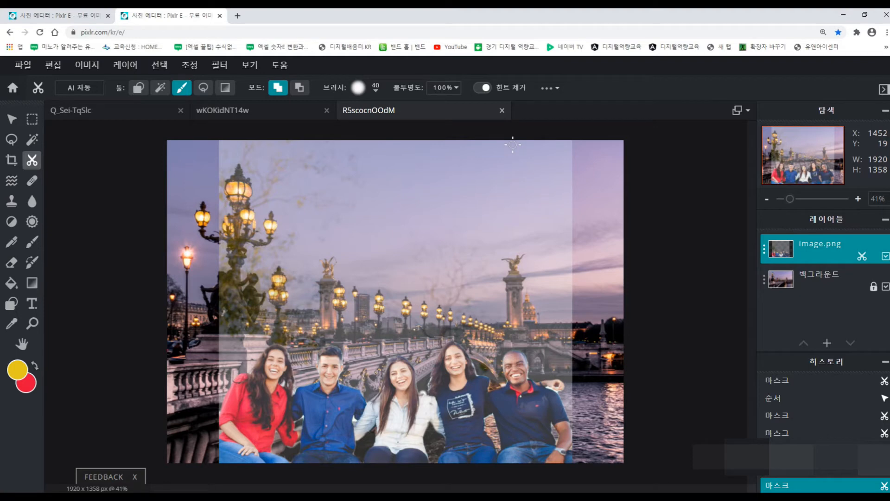
# - Switch the Cutout brush to remove mode and brush away the face and shoulder of the rightmost man
pyautogui.click(486, 89)
pyautogui.click(301, 87)
pyautogui.moveTo(514, 355); pyautogui.dragTo(513, 381)
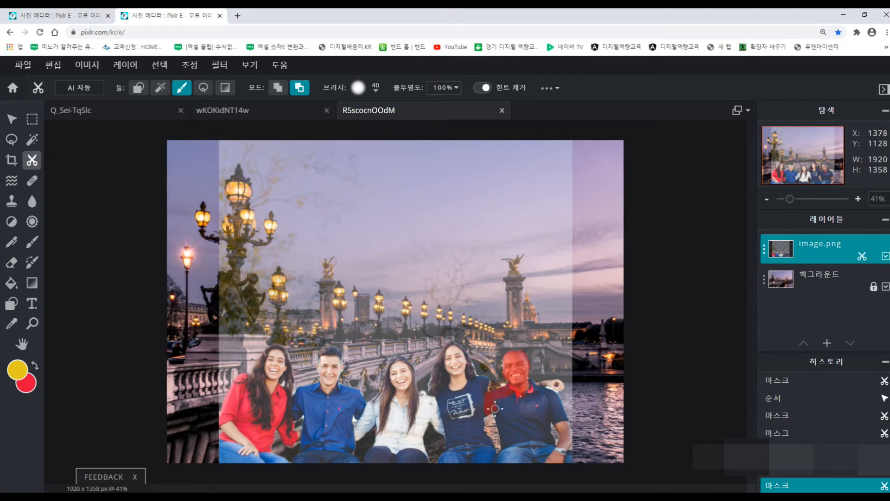
pyautogui.moveTo(499, 410); pyautogui.dragTo(499, 410)
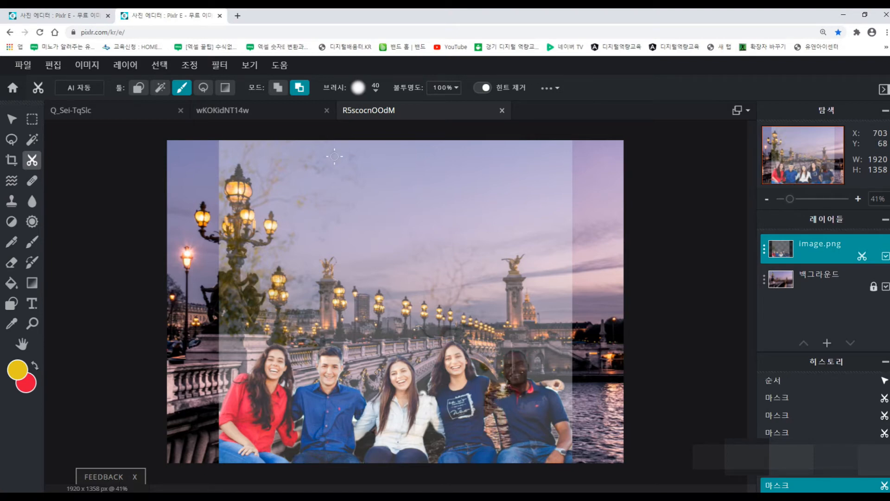
# - Enlarge the brush to 128 px, erase the rest of the rightmost man, and turn off the removal hint to clear the leftovers
pyautogui.click(368, 102)
pyautogui.moveTo(367, 129); pyautogui.dragTo(376, 130)
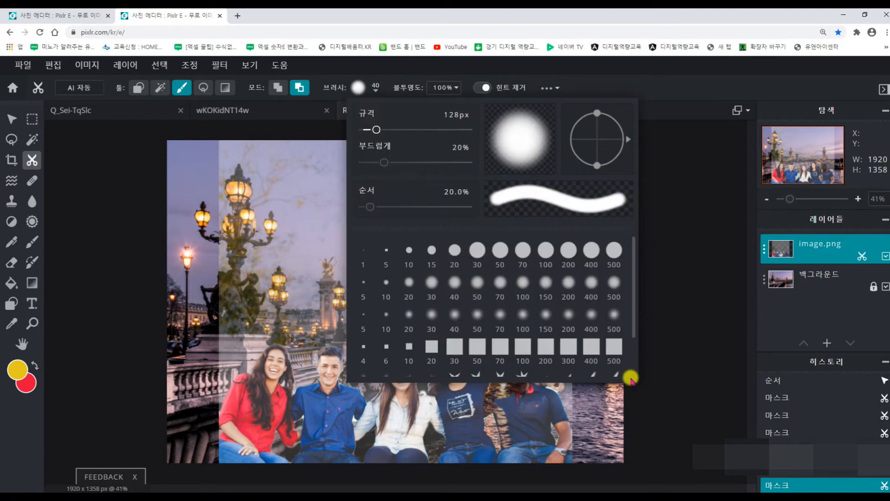
pyautogui.click(651, 365)
pyautogui.moveTo(506, 400)
pyautogui.mouseDown()
pyautogui.moveTo(519, 448)
pyautogui.moveTo(509, 458)
pyautogui.moveTo(562, 453)
pyautogui.moveTo(555, 399)
pyautogui.moveTo(565, 427)
pyautogui.moveTo(551, 437)
pyautogui.moveTo(539, 413)
pyautogui.moveTo(535, 385)
pyautogui.moveTo(553, 385)
pyautogui.moveTo(522, 382)
pyautogui.moveTo(514, 357)
pyautogui.moveTo(520, 392)
pyautogui.moveTo(498, 401)
pyautogui.moveTo(508, 448)
pyautogui.moveTo(503, 415)
pyautogui.mouseUp()
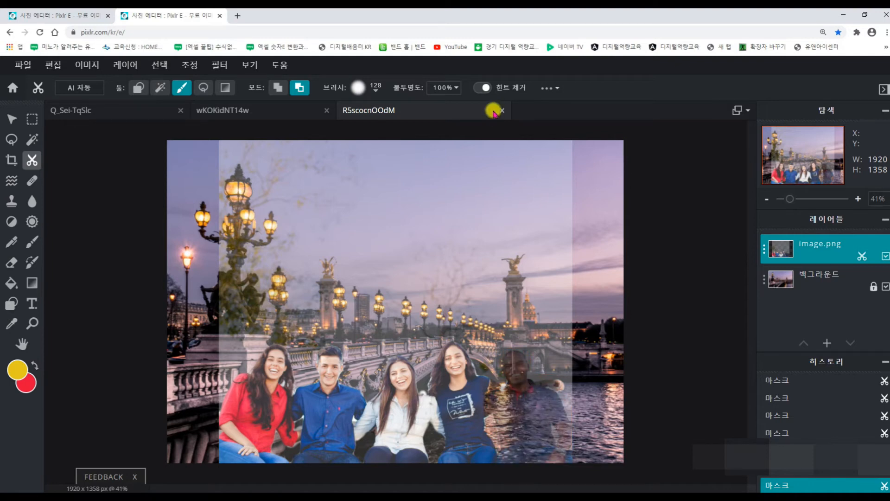
pyautogui.click(484, 88)
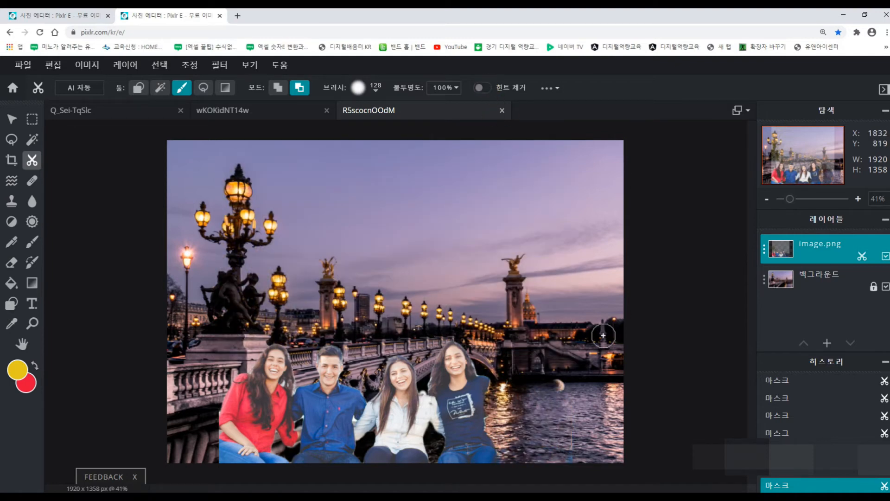
pyautogui.moveTo(556, 393); pyautogui.dragTo(562, 386)
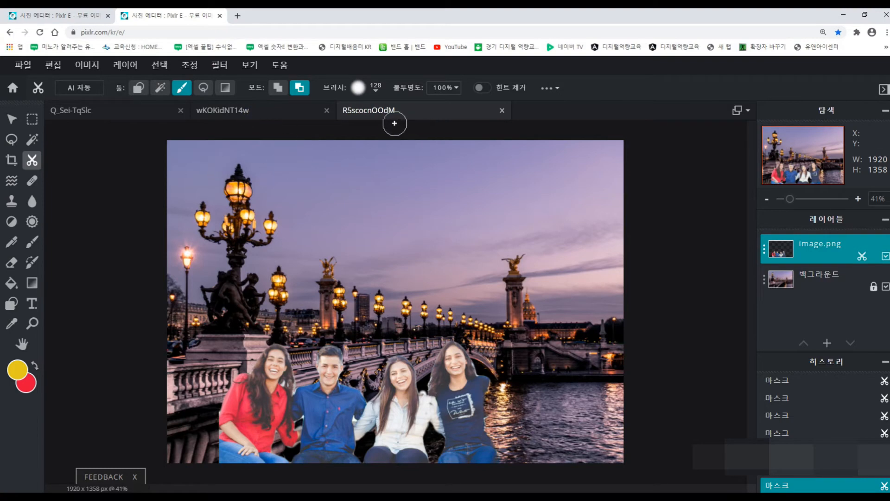
# - Crop the wKOKidNT14w photo closely around the man in sunglasses to 876 x 1063 px
pyautogui.click(246, 112)
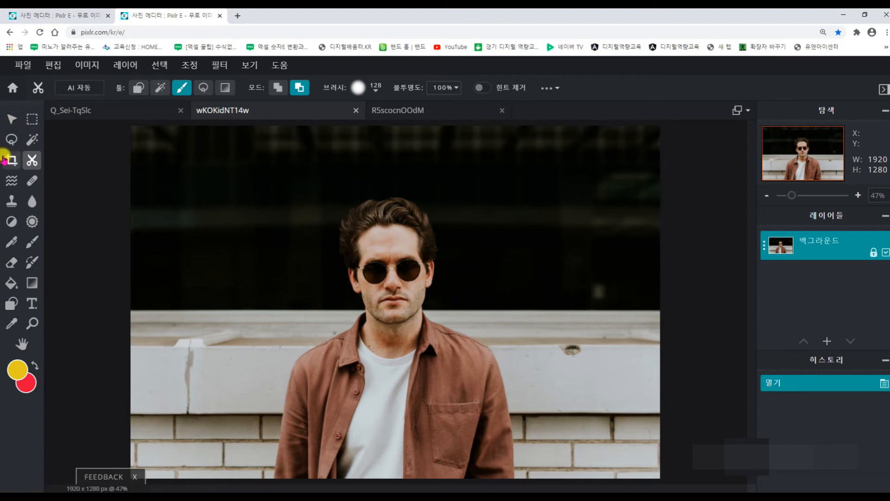
pyautogui.click(10, 160)
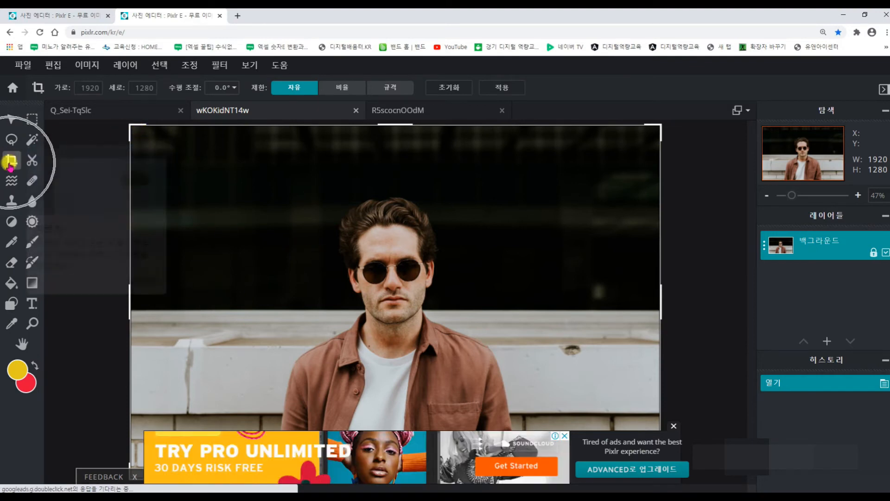
pyautogui.moveTo(131, 125); pyautogui.dragTo(276, 170)
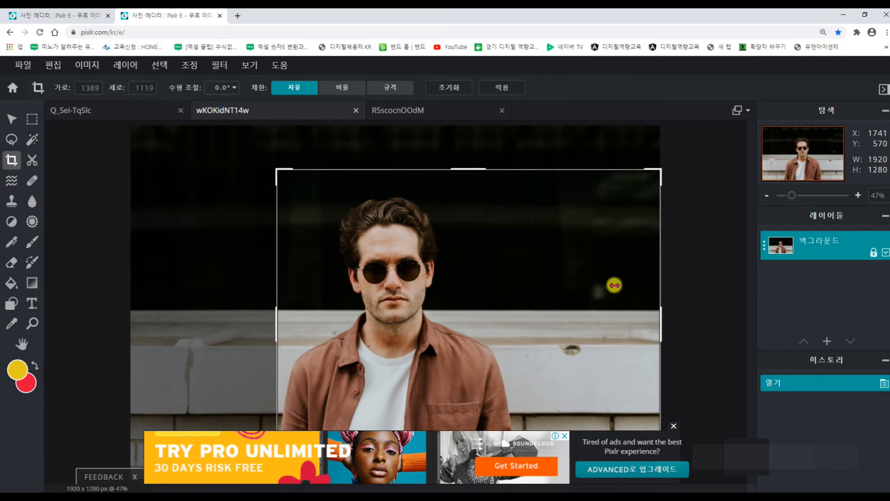
pyautogui.moveTo(664, 334); pyautogui.dragTo(519, 348)
pyautogui.moveTo(395, 170); pyautogui.dragTo(396, 185)
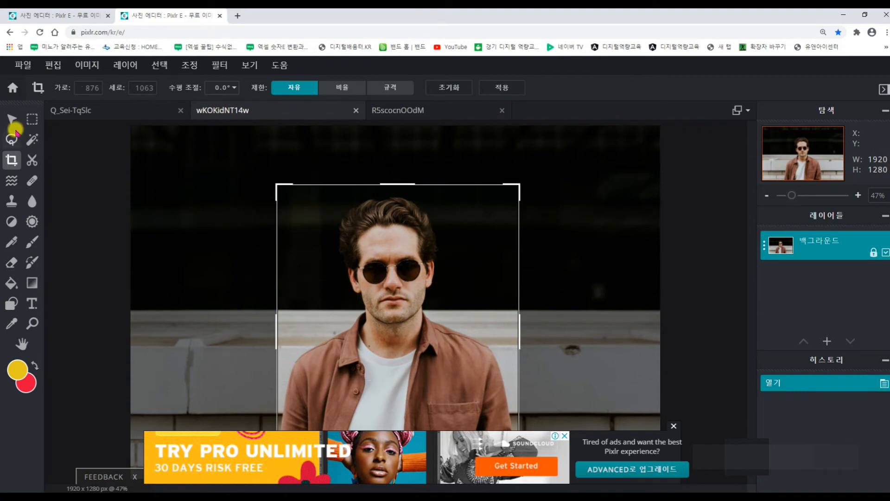
pyautogui.click(11, 119)
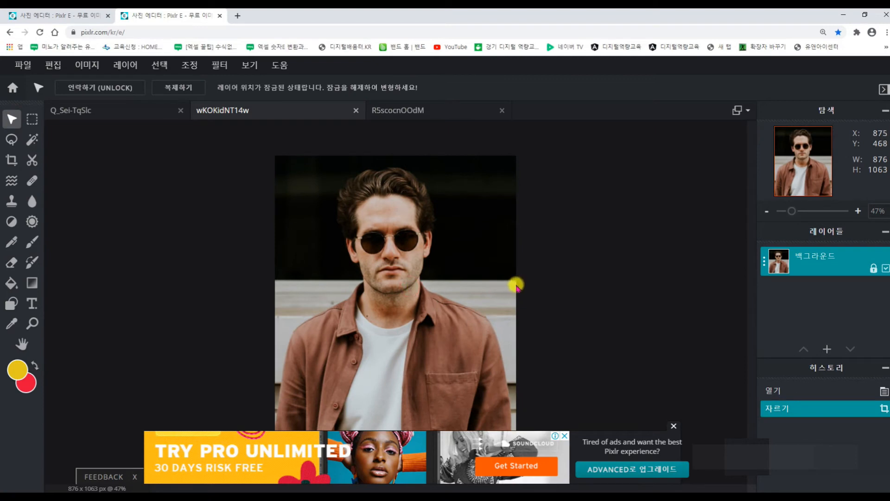
# - Copy all pixels of the cropped portrait and paste them as a new layer into the R5scocnOOdM bridge composite
pyautogui.click(157, 64)
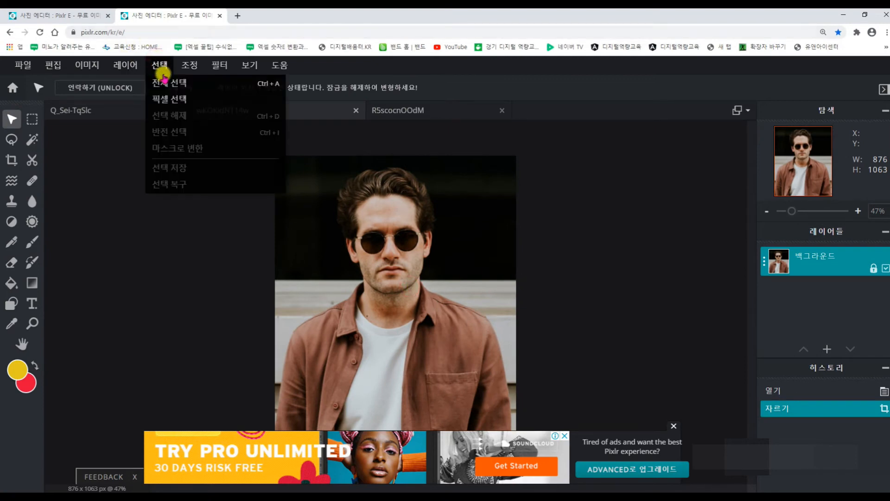
pyautogui.click(221, 107)
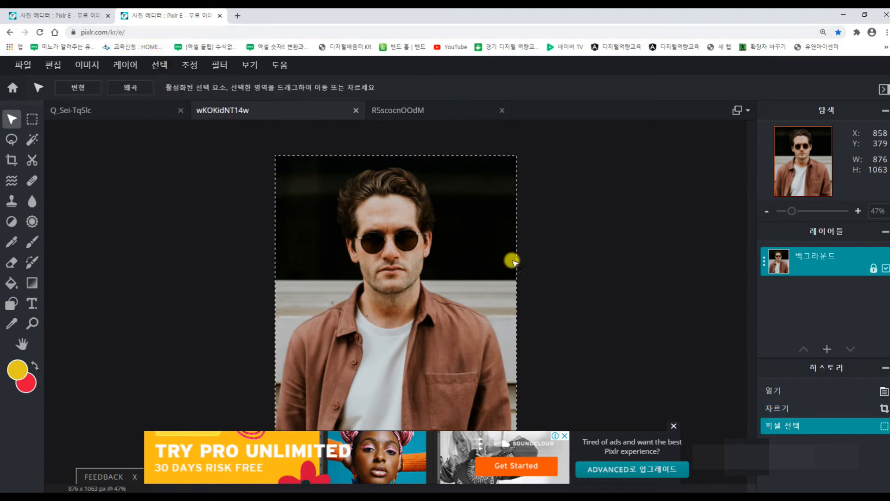
pyautogui.hotkey('ctrl', 'c')
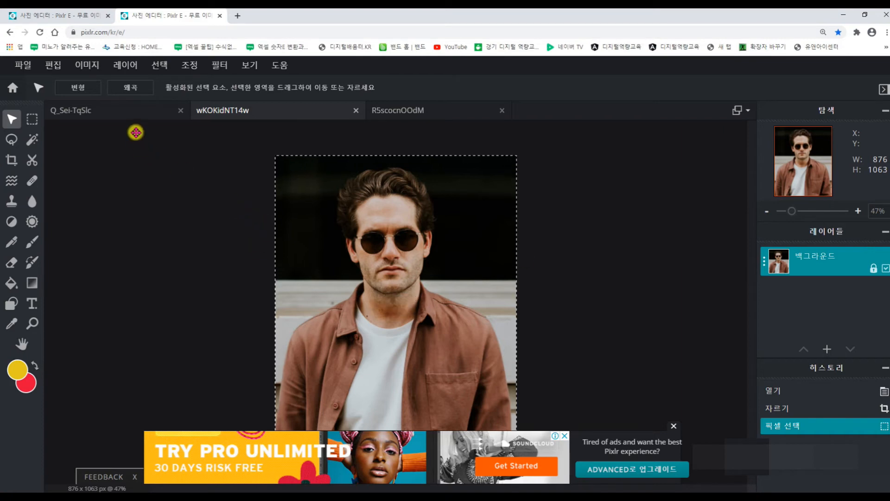
pyautogui.click(452, 109)
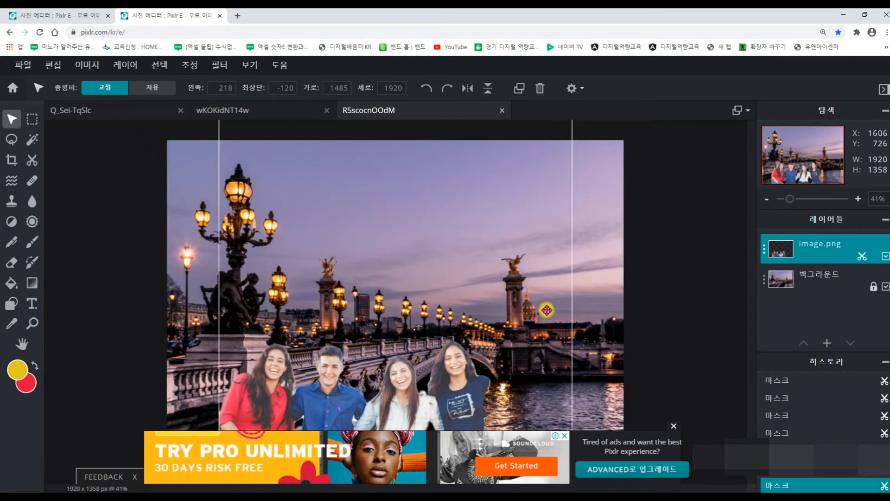
pyautogui.click(674, 425)
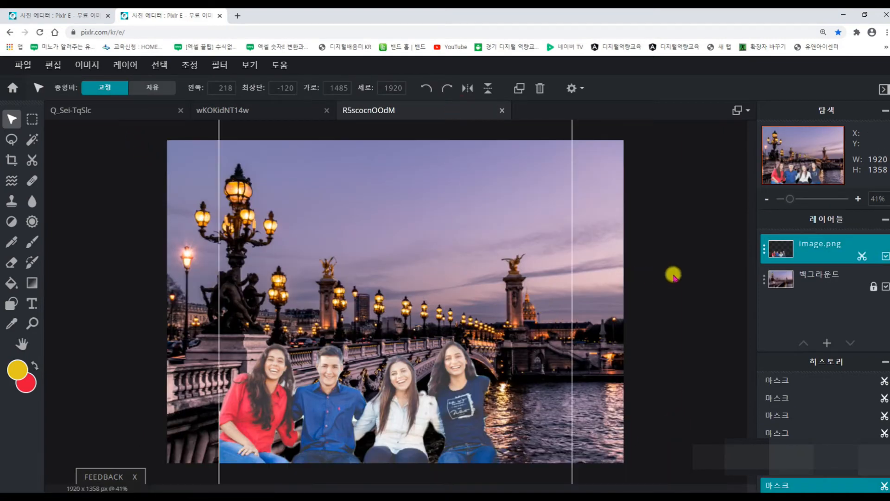
pyautogui.scroll(-2, 719, 267)
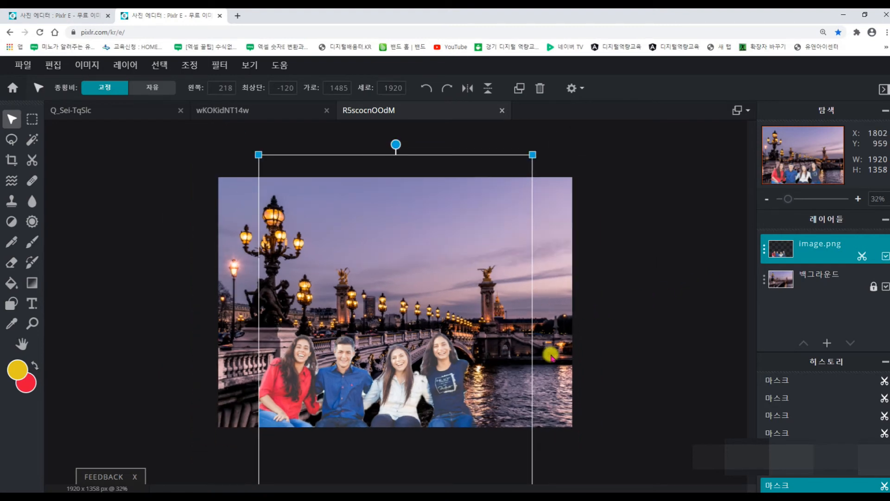
pyautogui.click(586, 344)
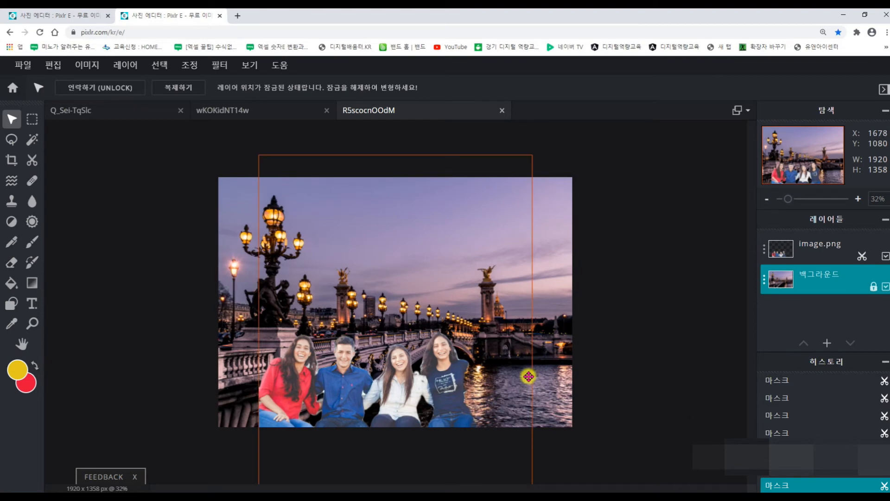
pyautogui.hotkey('ctrl', 'v')
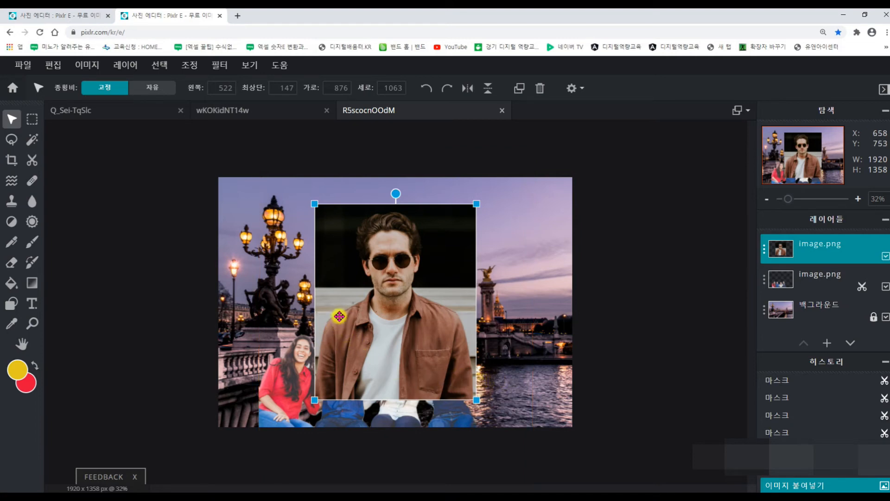
# - Remove the background of the pasted portrait with the automatic AI cutout
pyautogui.click(32, 160)
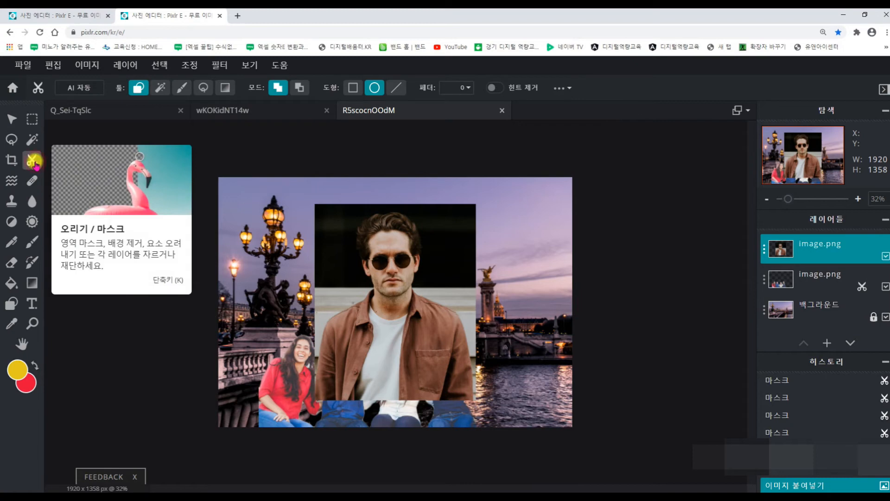
pyautogui.click(79, 88)
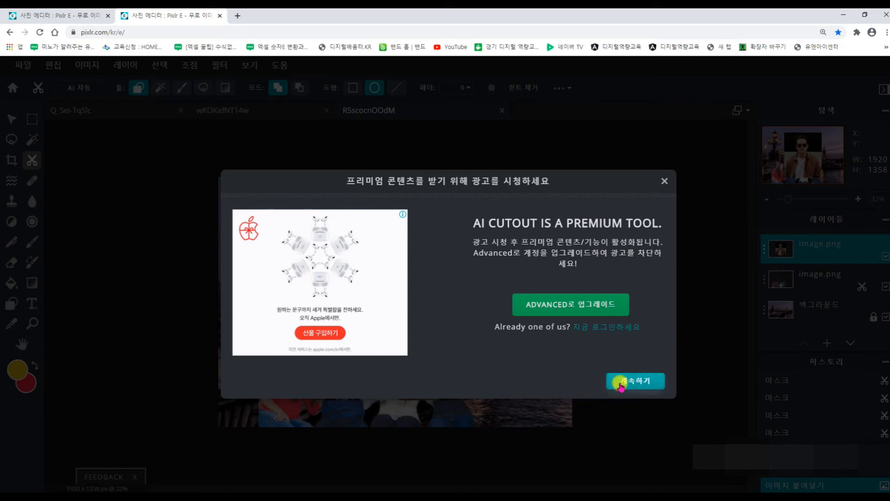
pyautogui.click(629, 380)
pyautogui.click(420, 342)
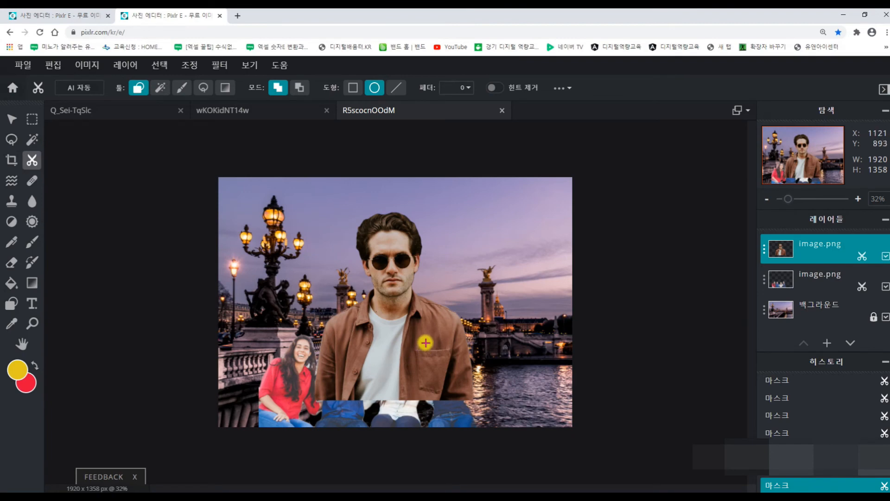
pyautogui.moveTo(531, 343); pyautogui.dragTo(443, 355)
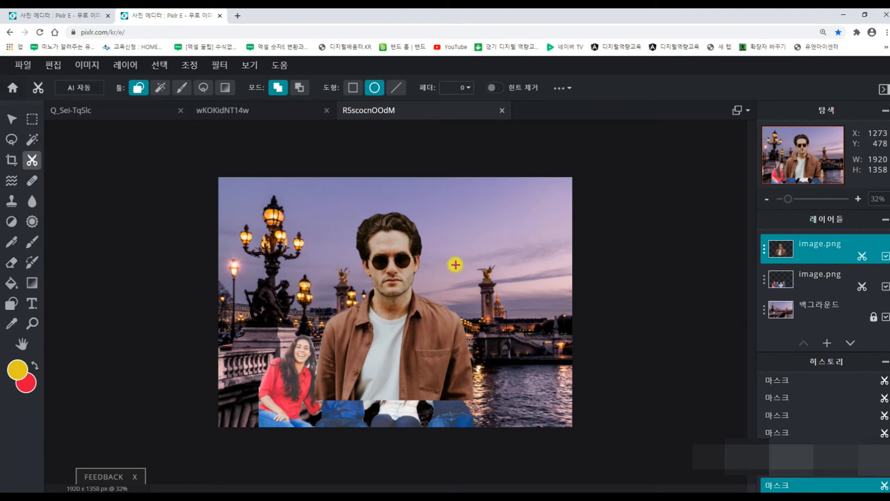
# - Scale the man in sunglasses down to 432 x 524 and place him beside the group at left 1196, top 834
pyautogui.click(11, 119)
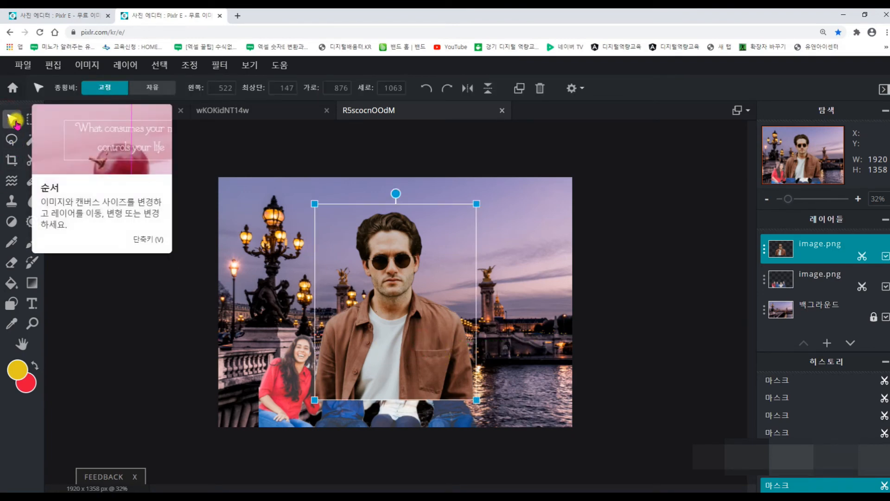
pyautogui.moveTo(385, 271); pyautogui.dragTo(505, 309)
pyautogui.moveTo(592, 249); pyautogui.dragTo(526, 326)
pyautogui.moveTo(477, 367); pyautogui.dragTo(483, 356)
pyautogui.moveTo(533, 314); pyautogui.dragTo(476, 364)
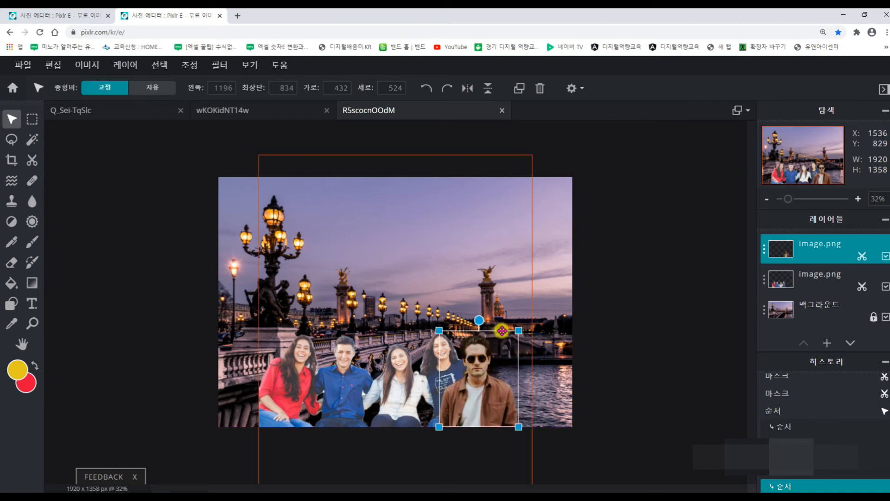
# - Enlarge the man in sunglasses to 609 x 739 and reposition him at left 1152, top 619 on the bridge photo
pyautogui.moveTo(518, 330); pyautogui.dragTo(546, 290)
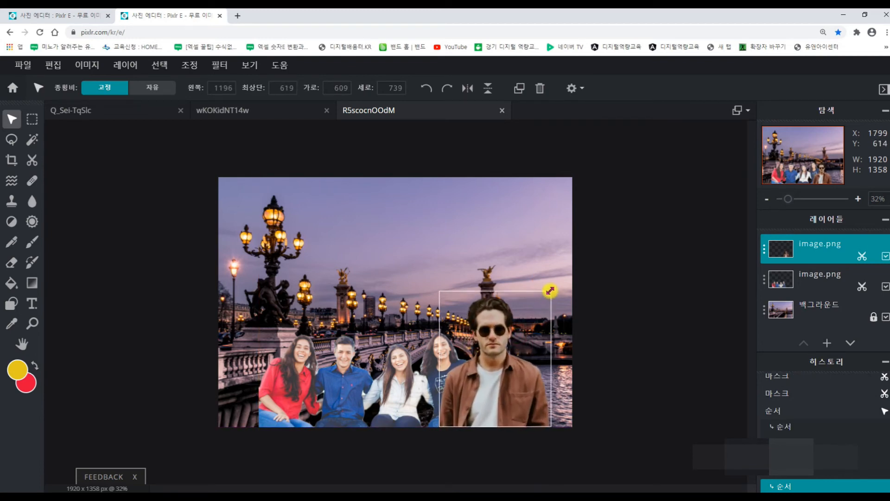
pyautogui.moveTo(477, 406); pyautogui.dragTo(480, 391)
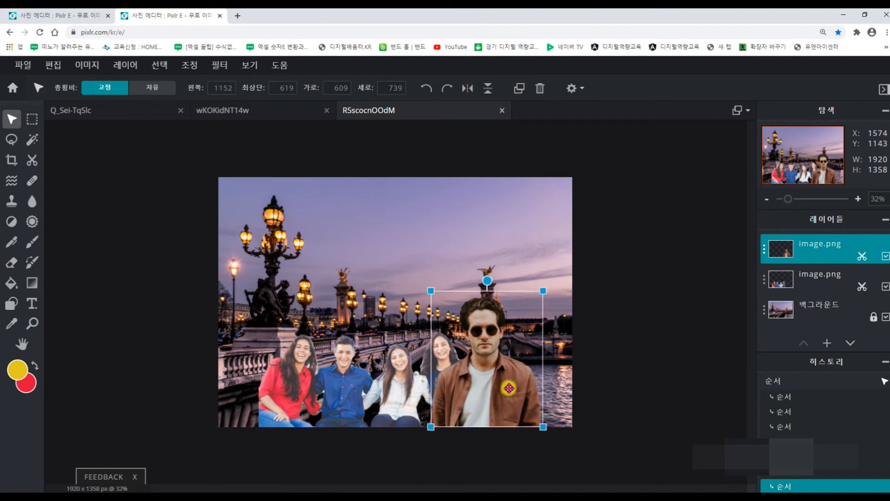
pyautogui.click(611, 365)
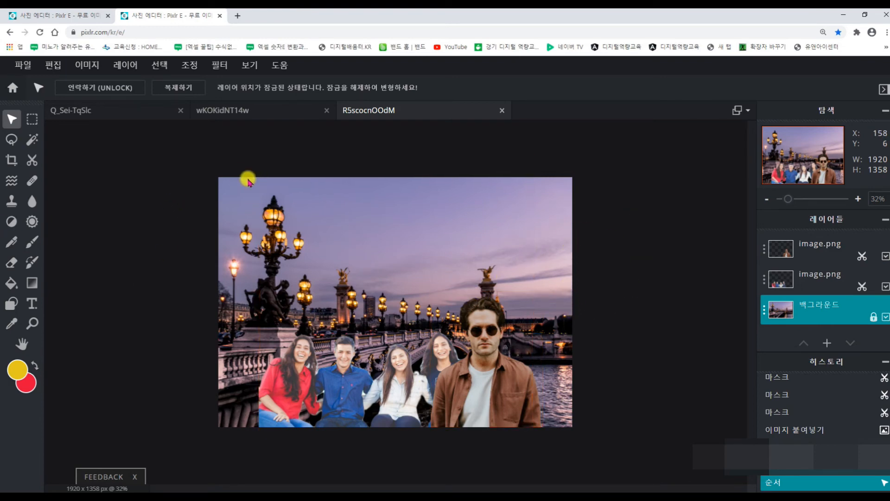
# - Desaturate the Paris bridge background layer to black and white
pyautogui.click(806, 318)
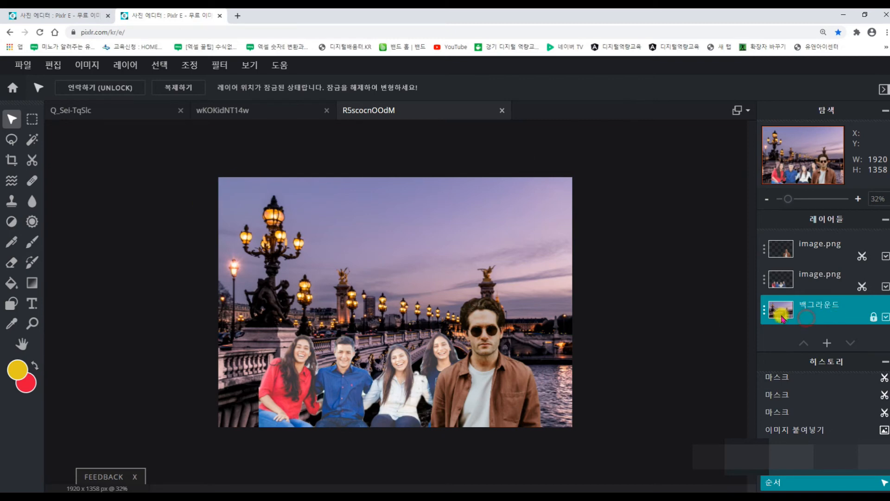
pyautogui.click(191, 66)
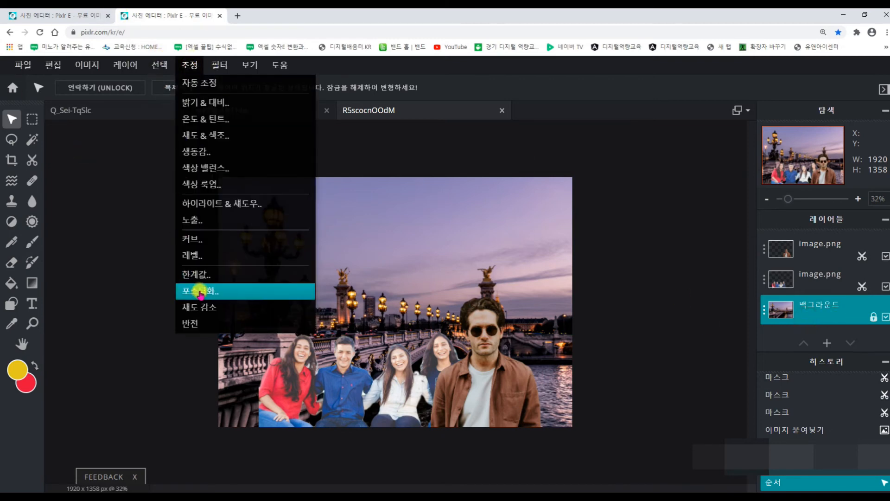
pyautogui.click(197, 309)
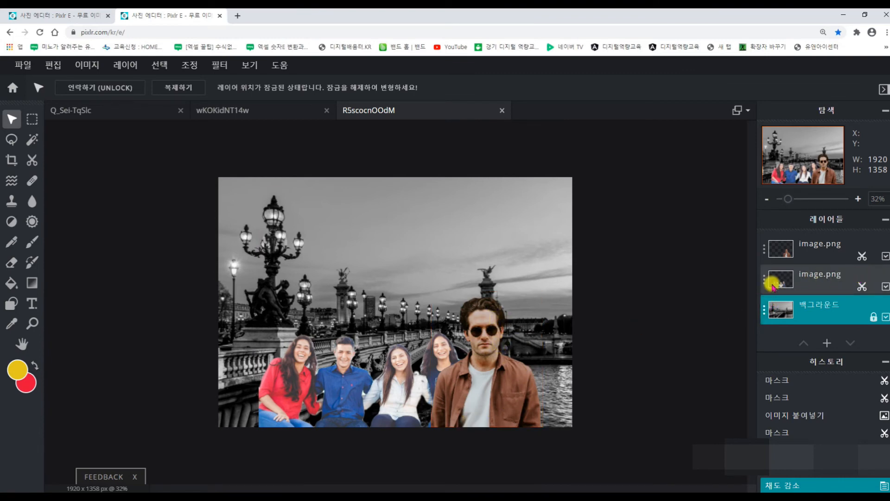
# - Desaturate the layer with the group of seated people, leaving the man in sunglasses in color
pyautogui.click(806, 282)
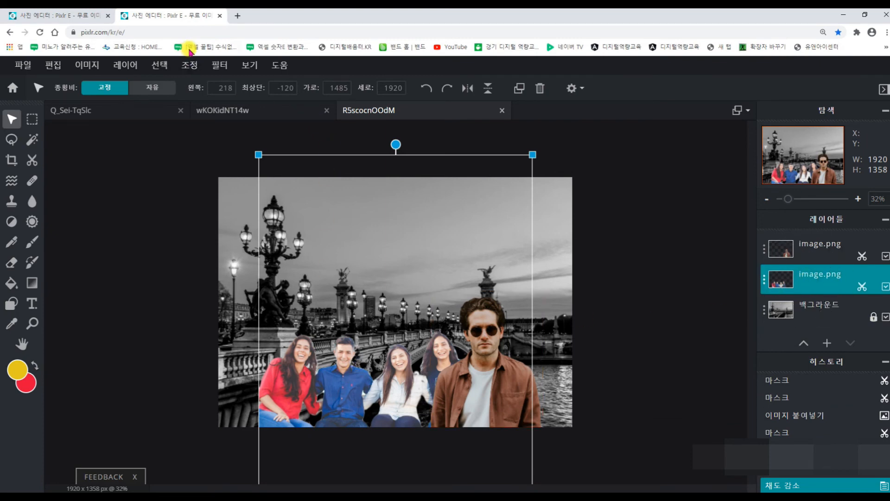
pyautogui.click(190, 65)
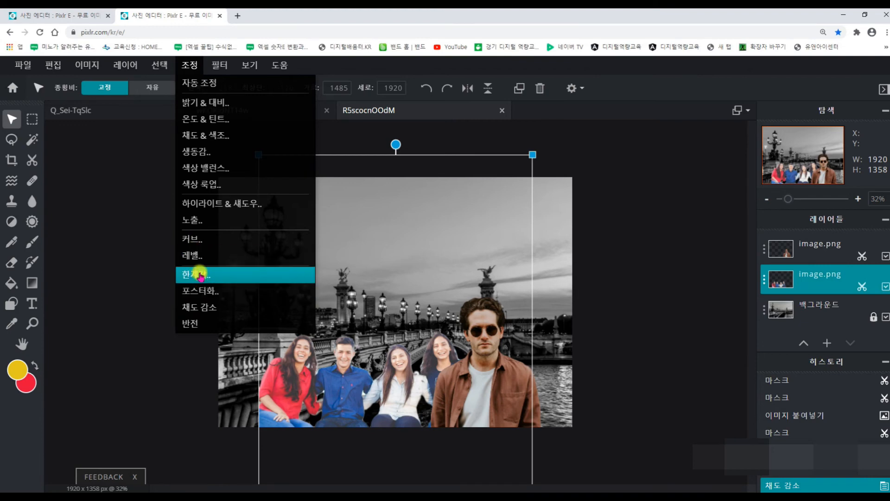
pyautogui.click(197, 316)
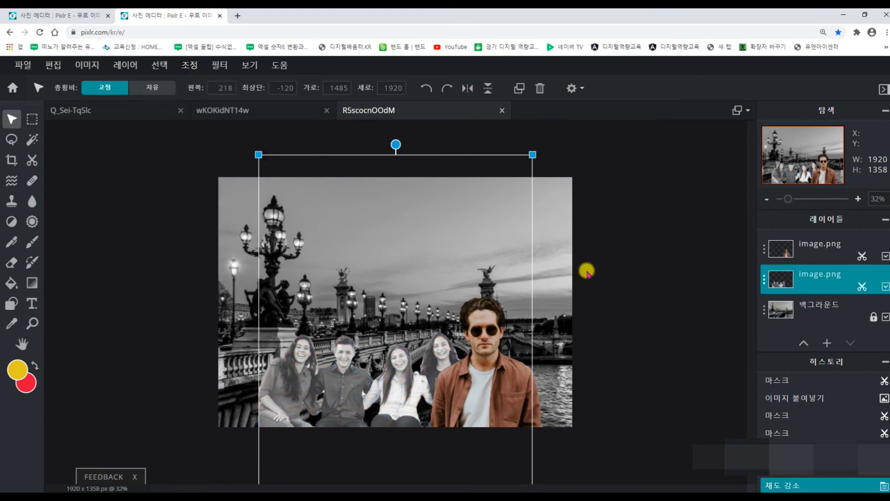
# - Flatten all layers of the composite into the single background layer
pyautogui.click(634, 287)
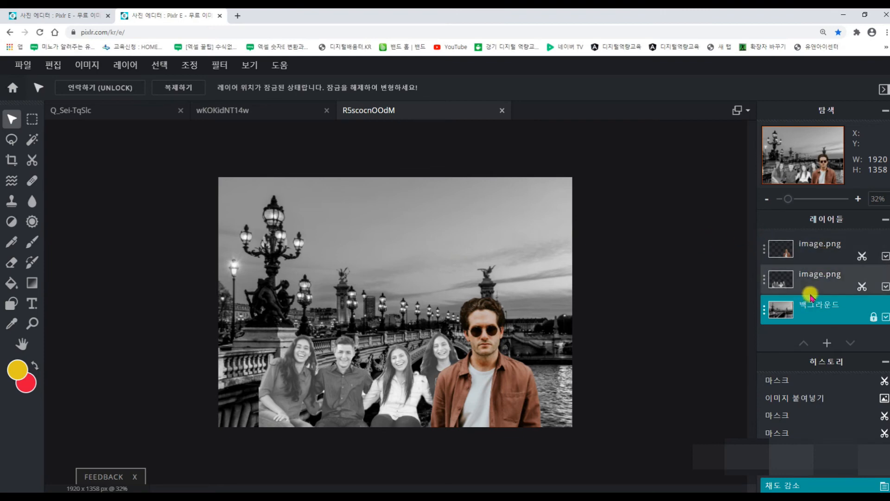
pyautogui.click(764, 252)
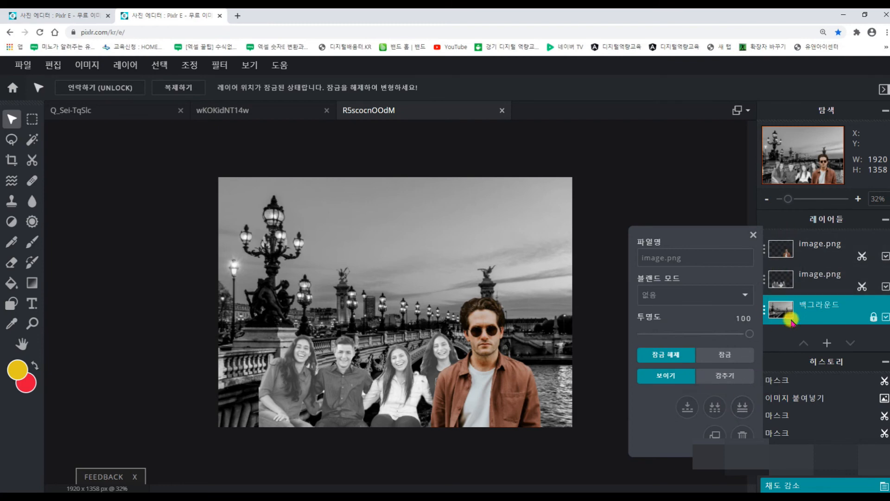
pyautogui.click(742, 409)
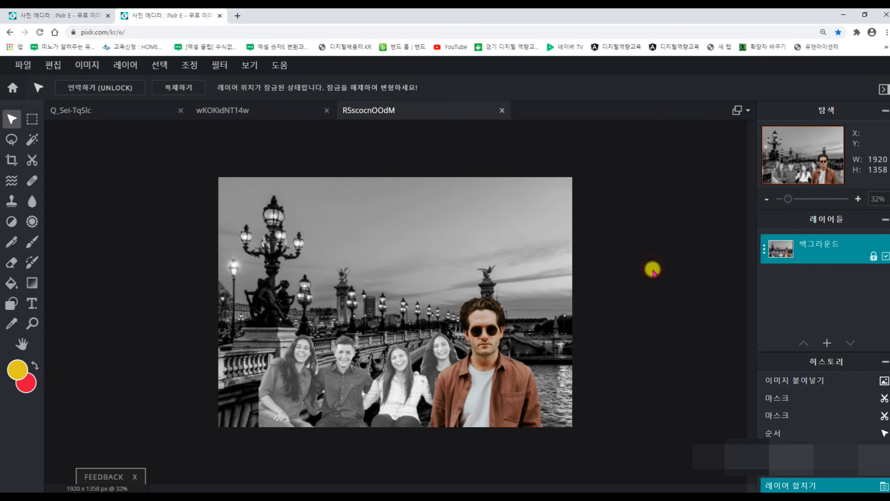
# - Export the flattened composite as a PNG named R5scocnOOdM at 1920 x 1358 px and close the save dialog
pyautogui.click(22, 66)
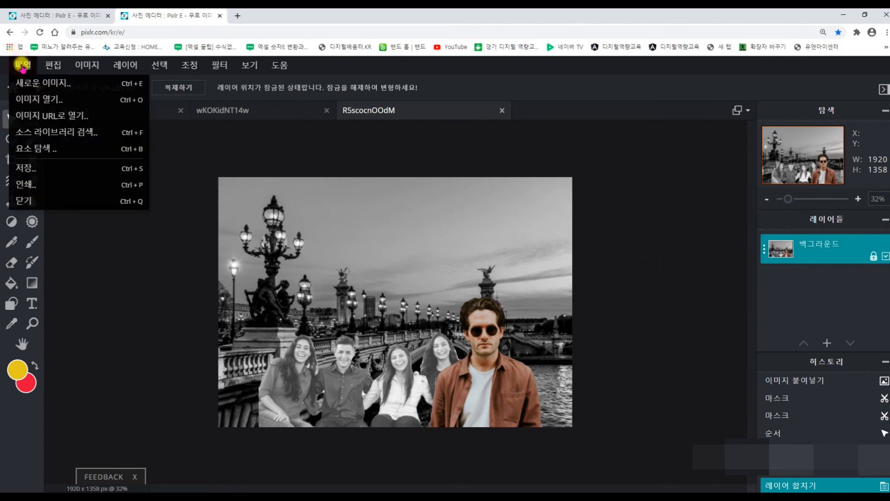
pyautogui.click(26, 170)
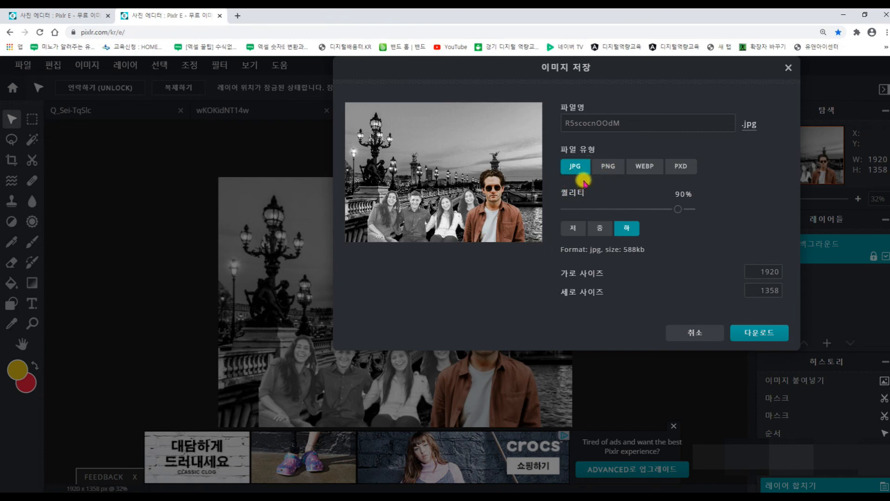
pyautogui.click(608, 165)
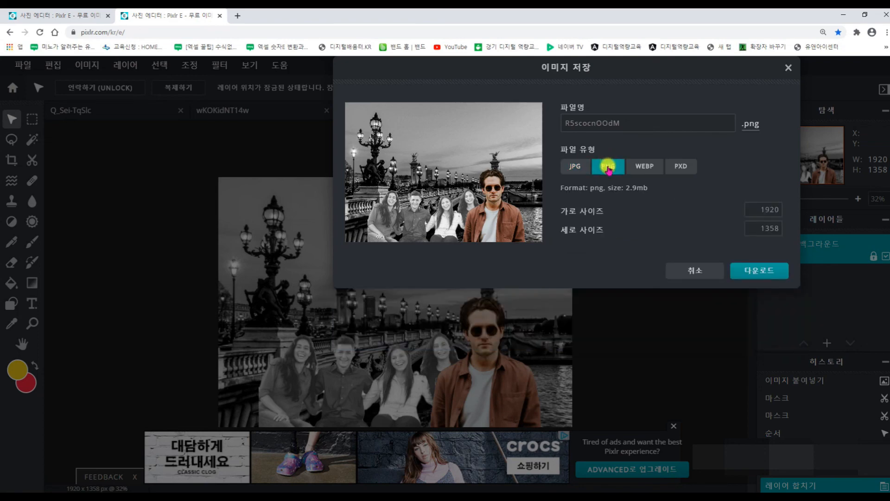
pyautogui.click(758, 270)
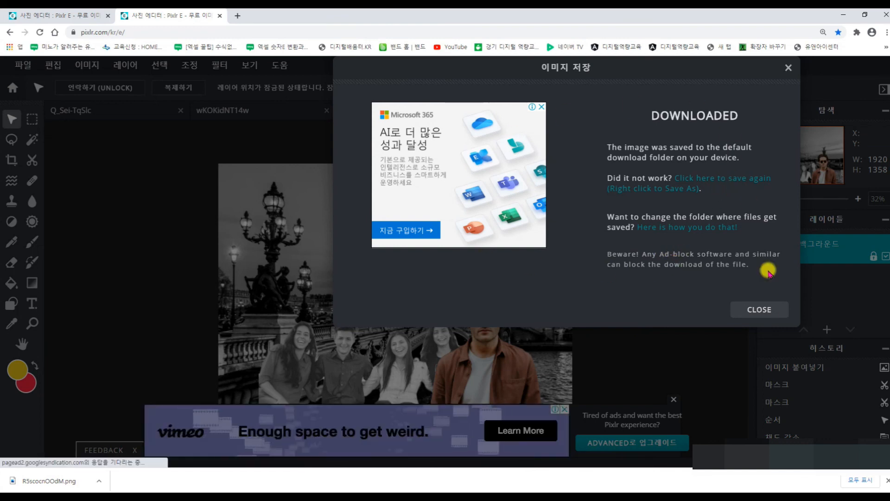
pyautogui.click(750, 310)
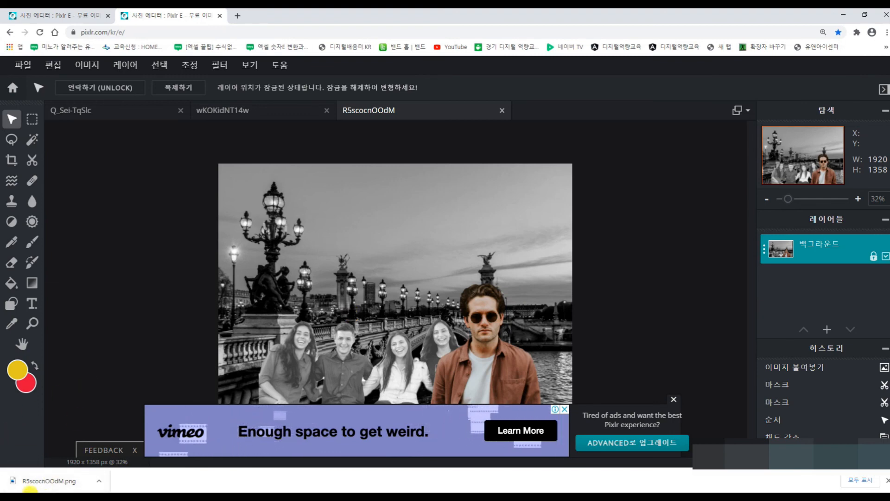
# - Open the downloaded R5scocnOOdM.png in the photo viewer to check the exported composite, and close the viewer
pyautogui.click(47, 479)
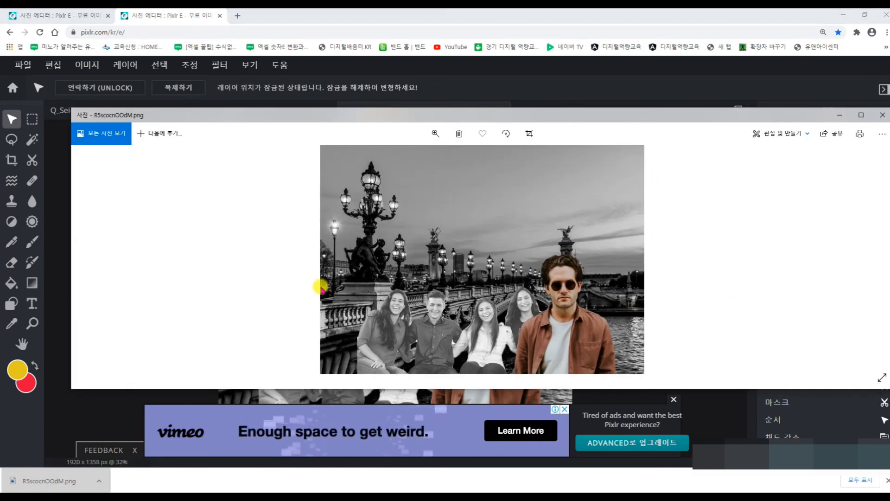
pyautogui.click(883, 120)
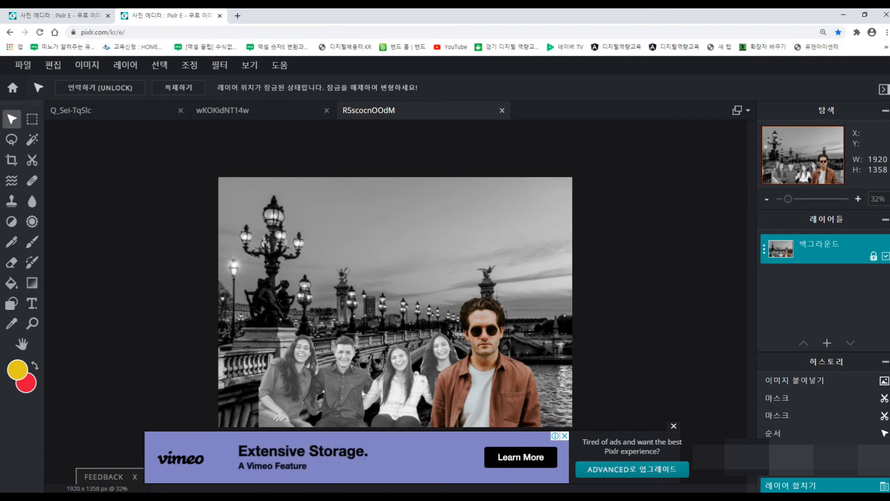
# - Switch to File Explorer, locate the R5scocnOOdM image in the Downloads folder, and close the window
pyautogui.click(265, 496)
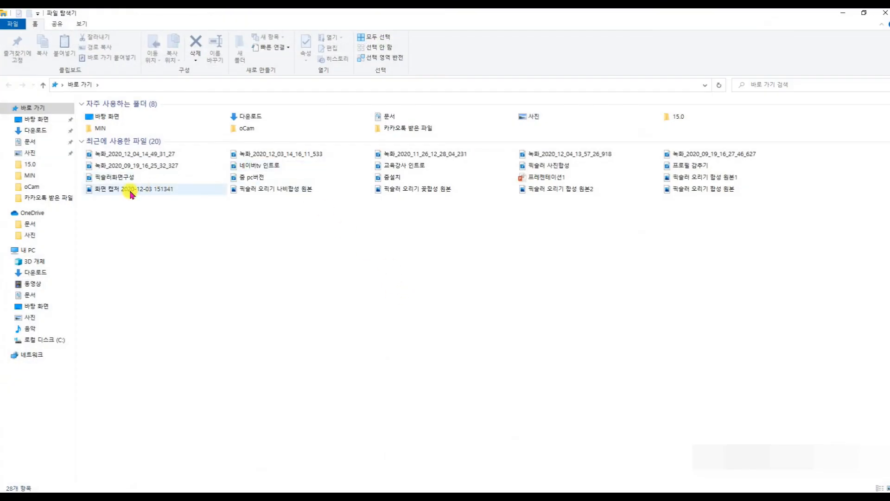
pyautogui.click(37, 131)
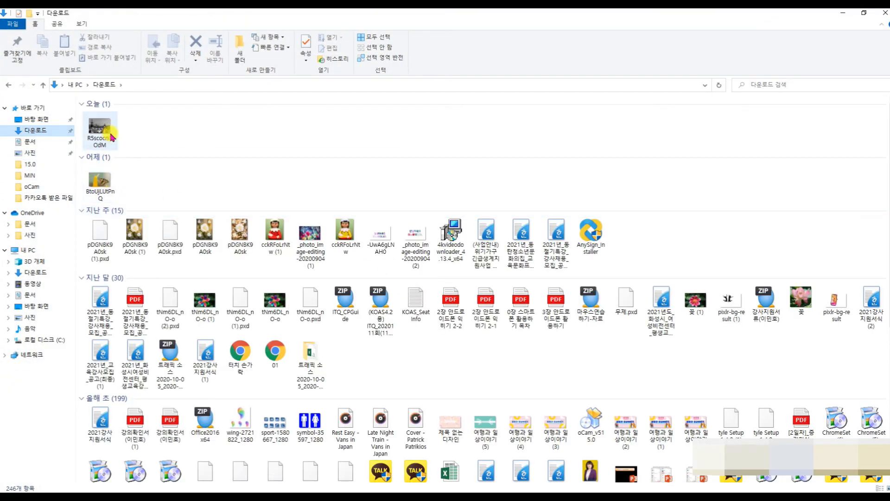
pyautogui.click(107, 132)
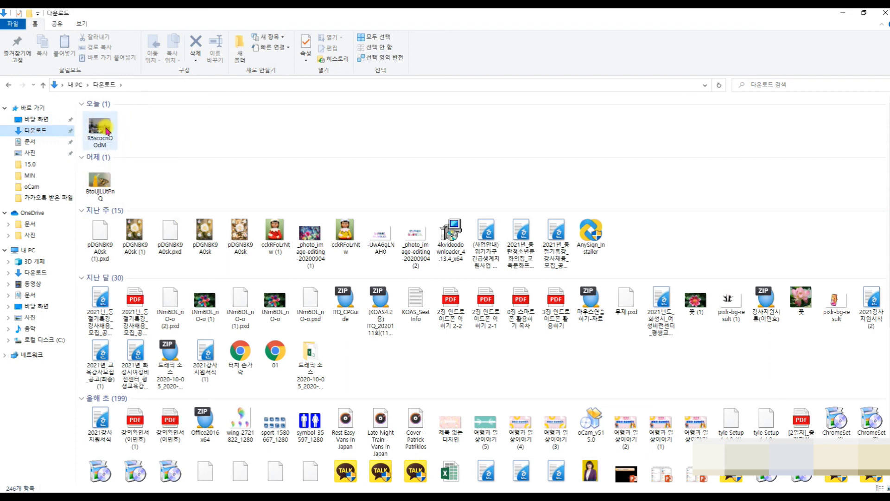
pyautogui.doubleClick(111, 131)
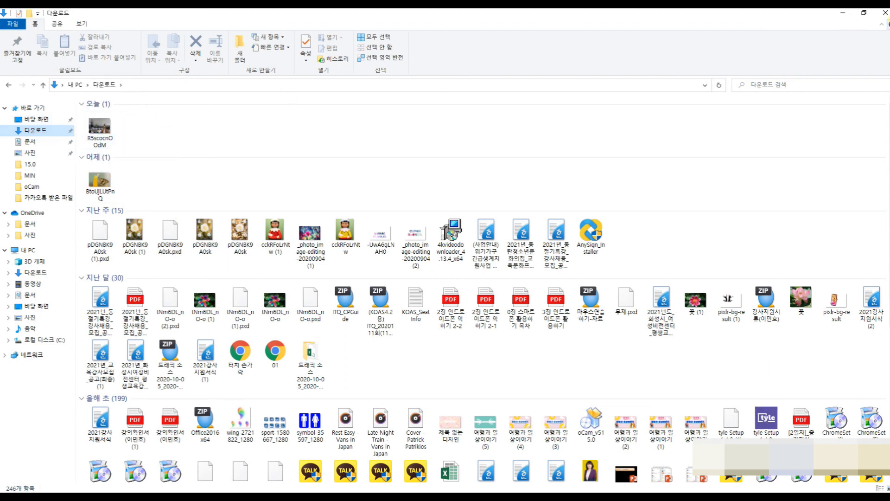
pyautogui.click(883, 14)
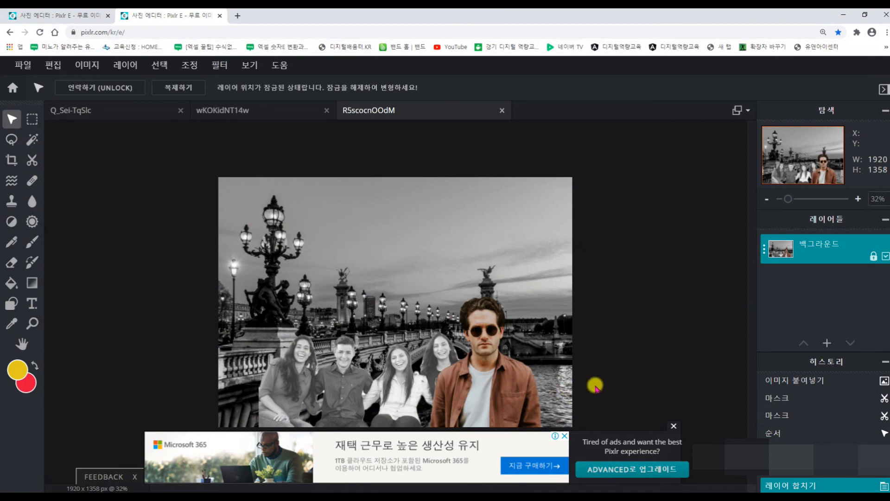